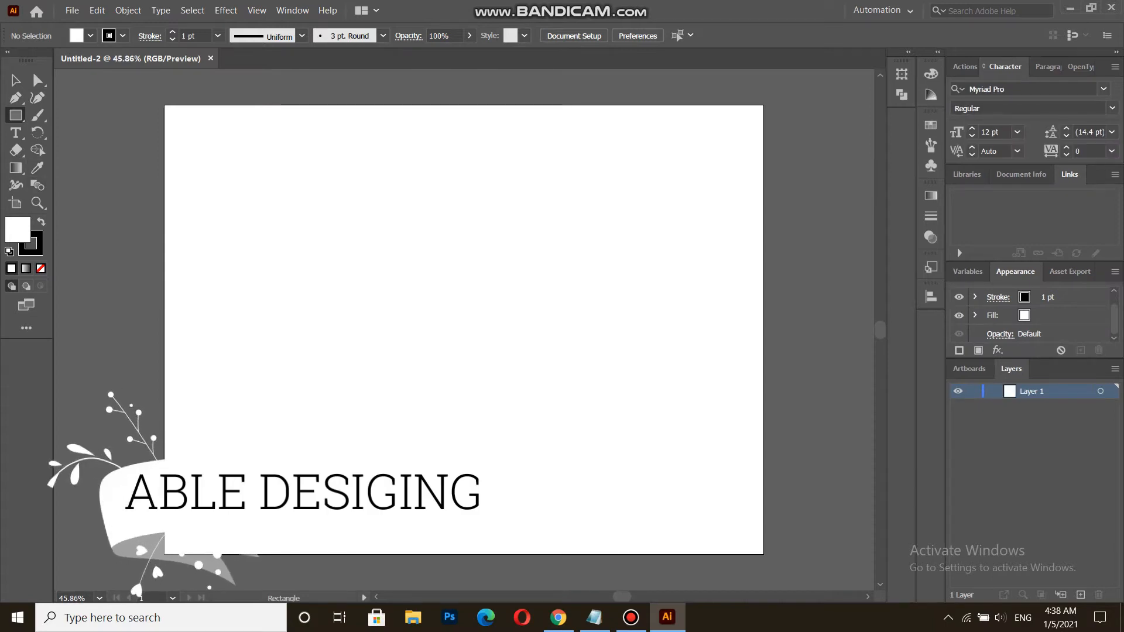
Step: Create a 600 by 600 px square on the artboard with the Rectangle tool
click(544, 282)
drag(525, 262, 508, 262)
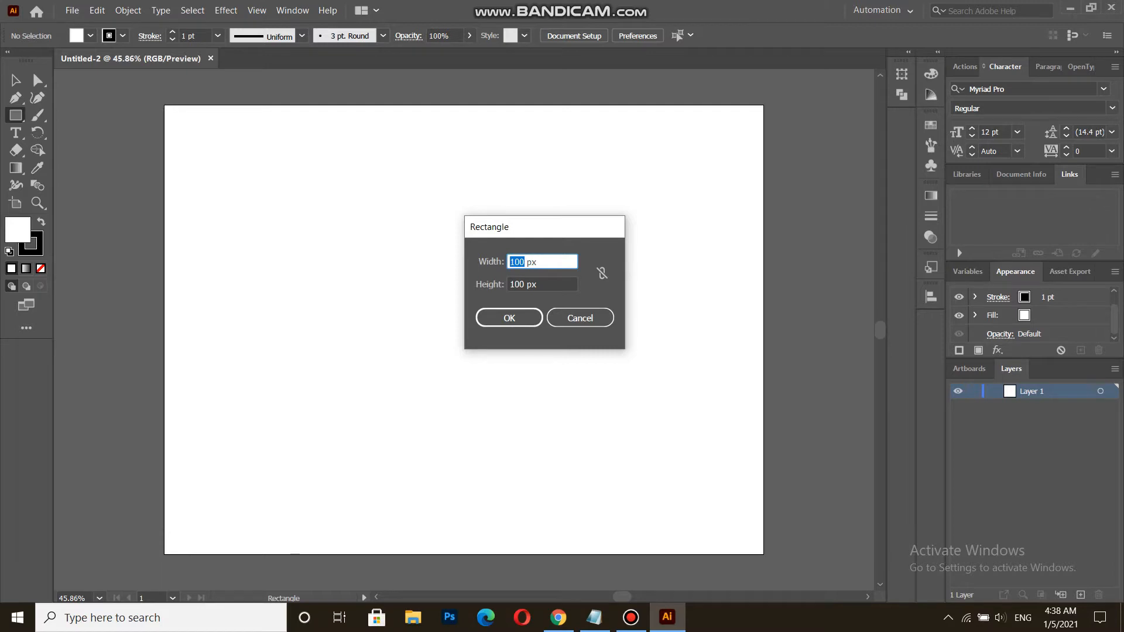
text(6)
key(Tab)
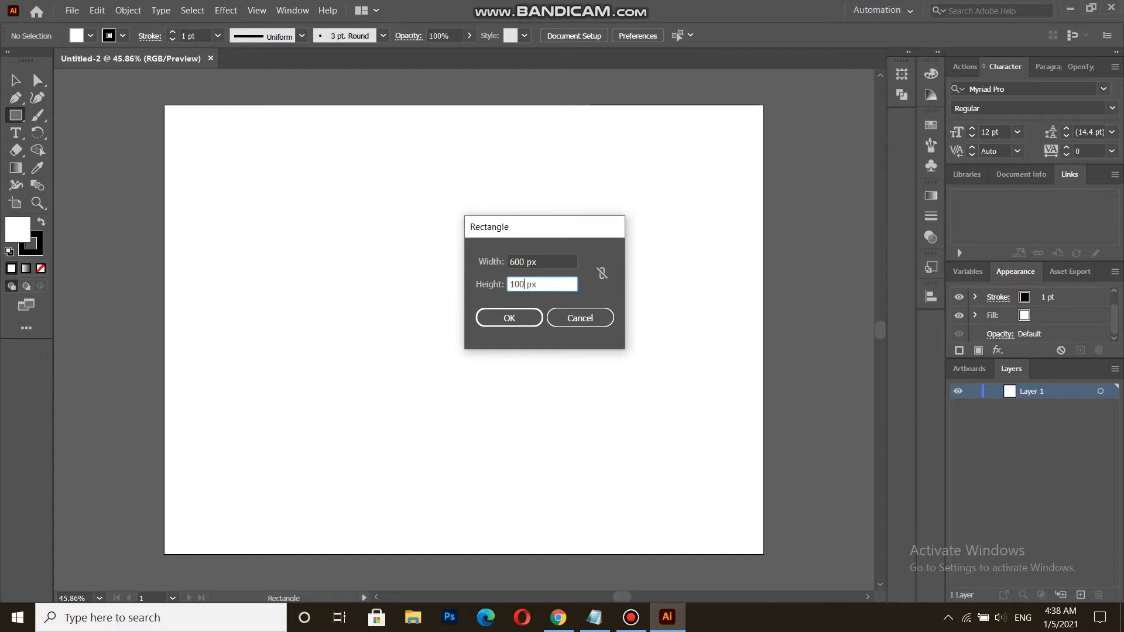
text(6)
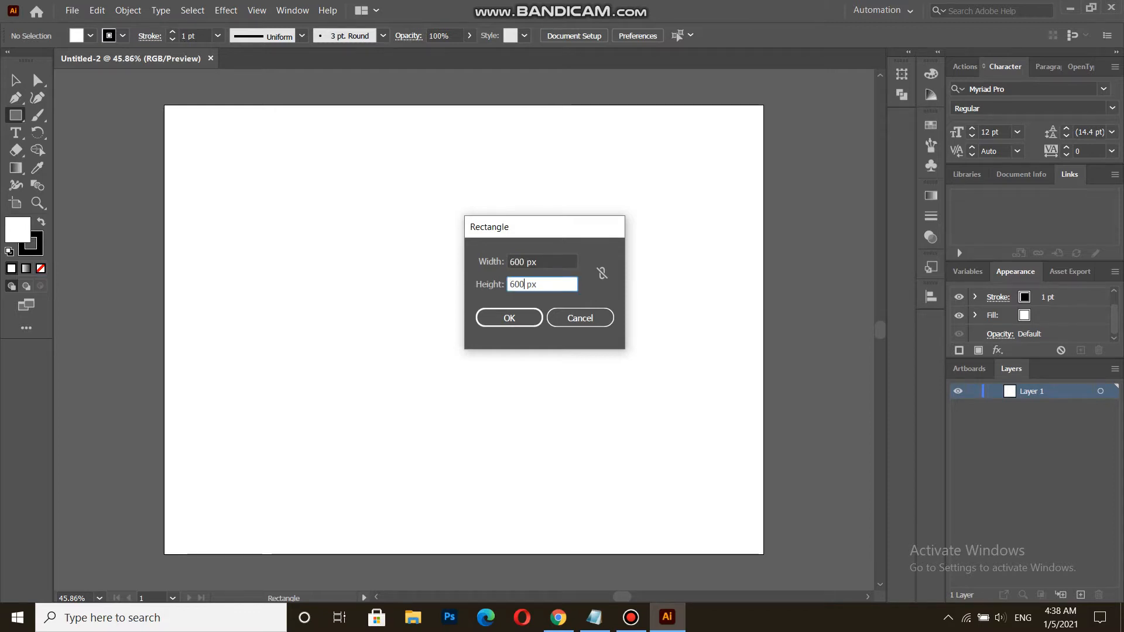
key(Return)
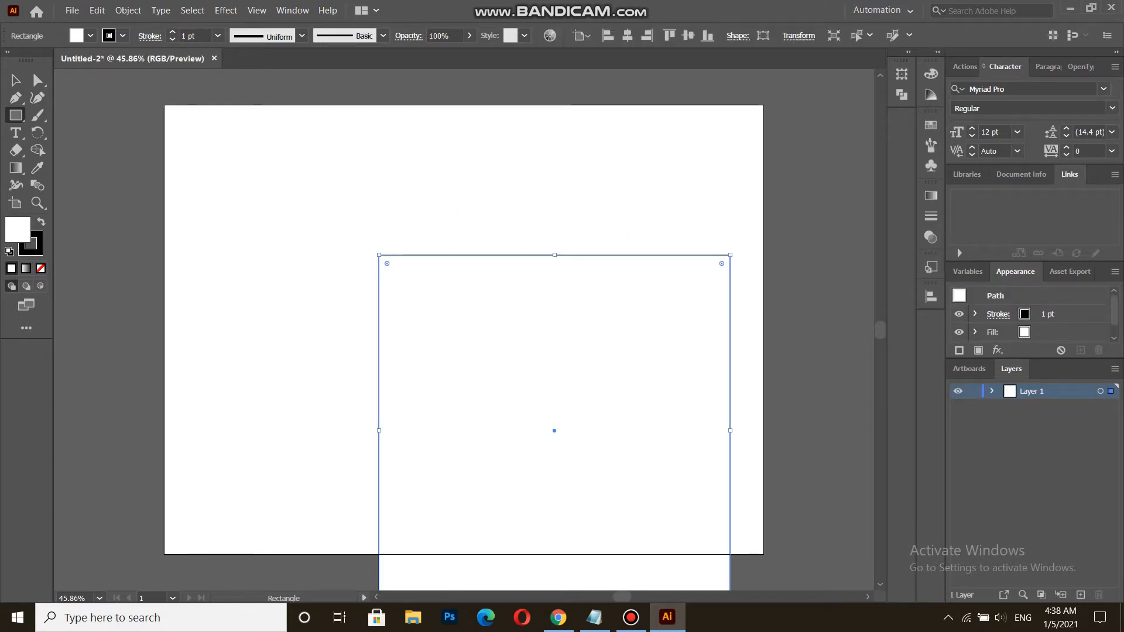
Step: Remove the square's fill and centre it horizontally and vertically on the artboard
key(slash)
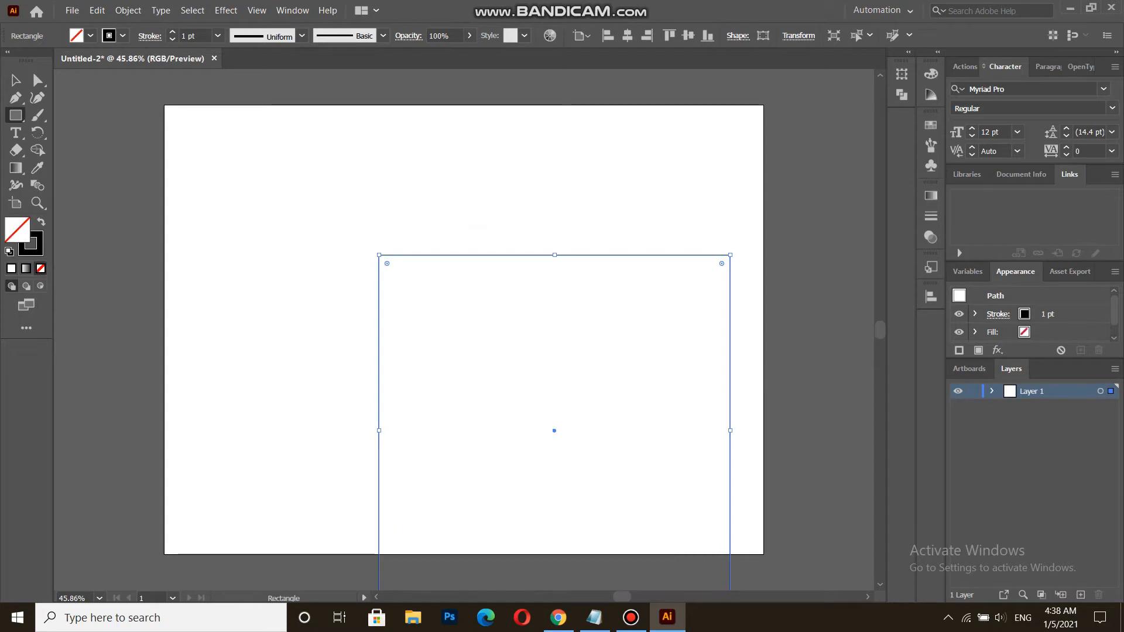
click(931, 297)
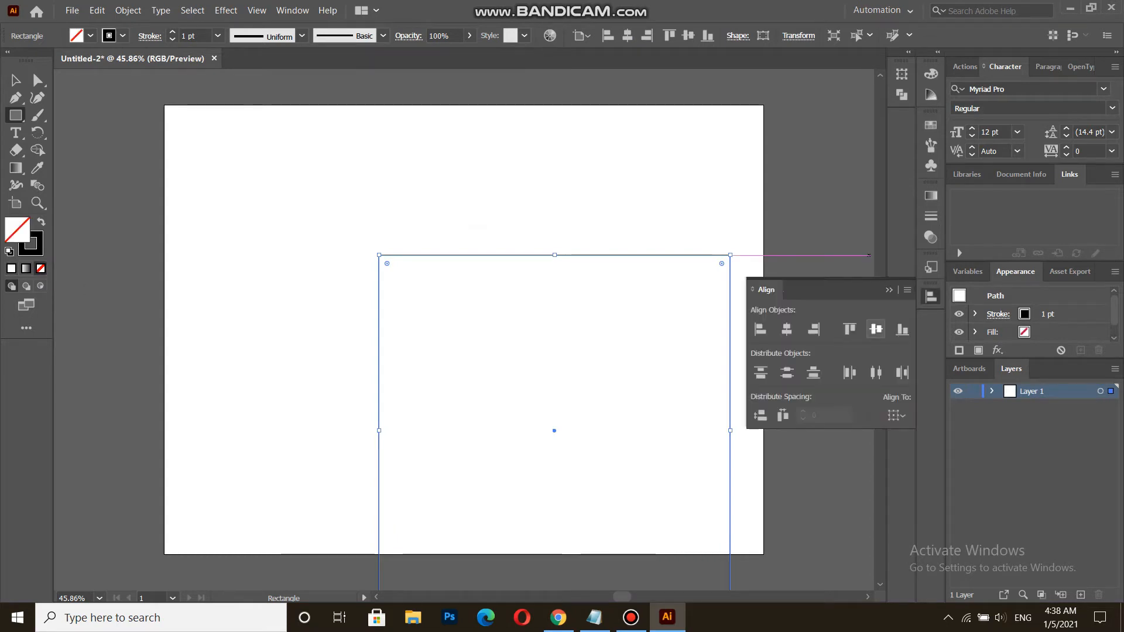
click(786, 329)
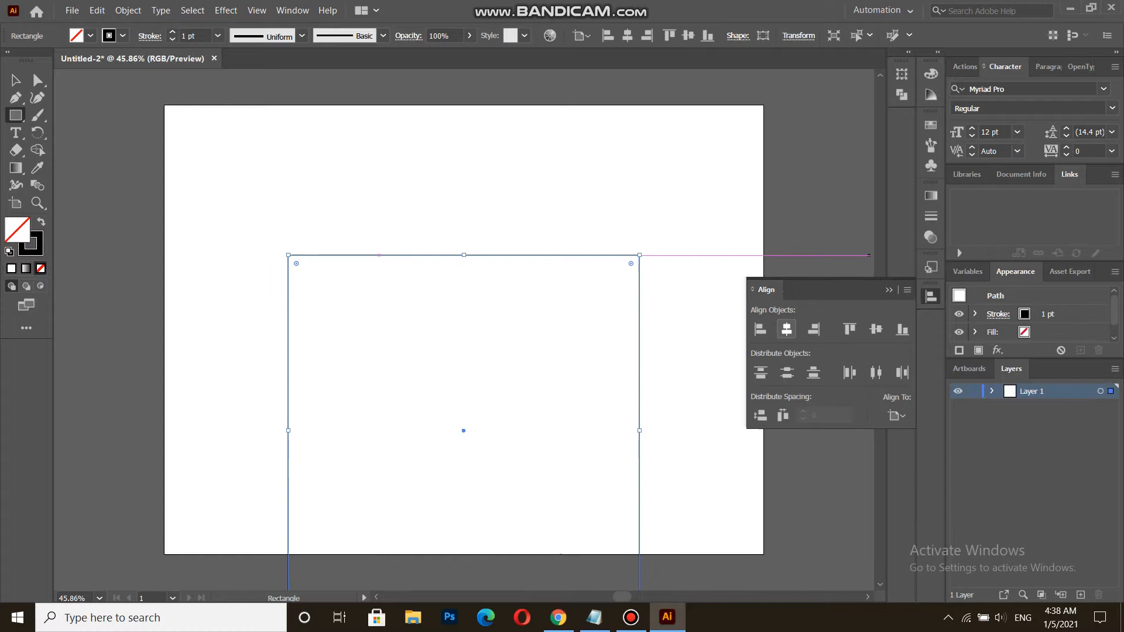
click(875, 329)
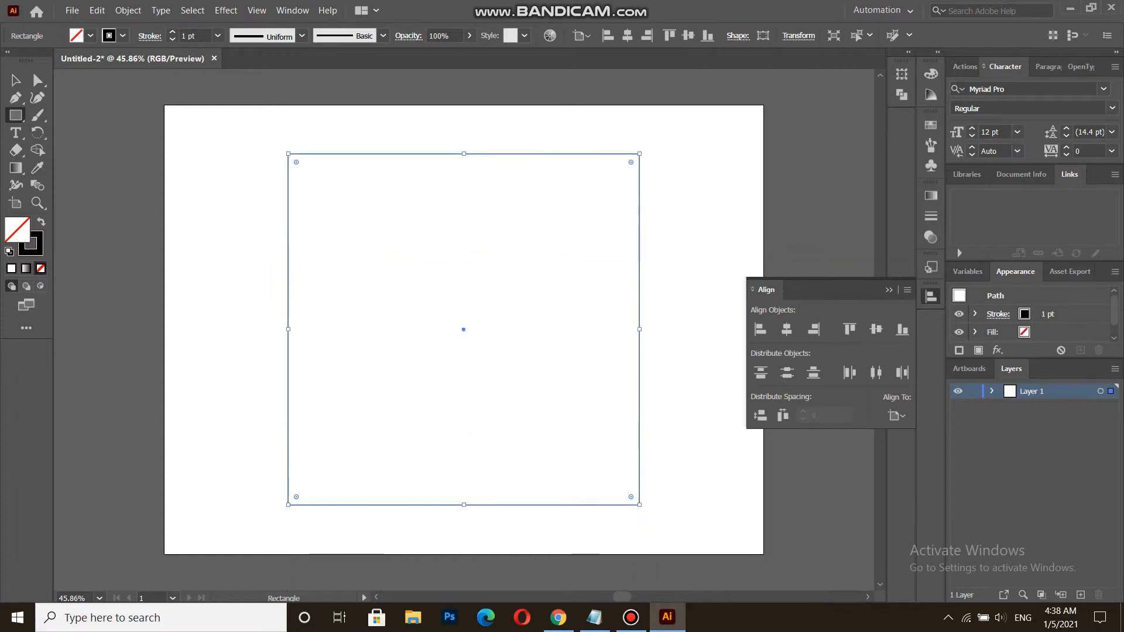
click(16, 80)
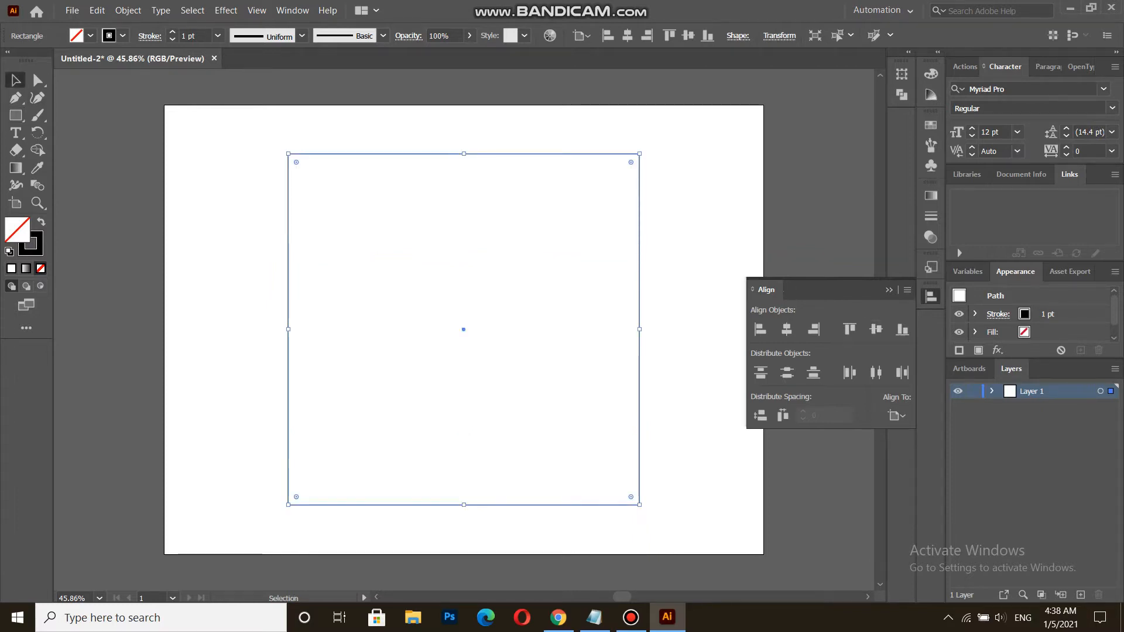
click(889, 290)
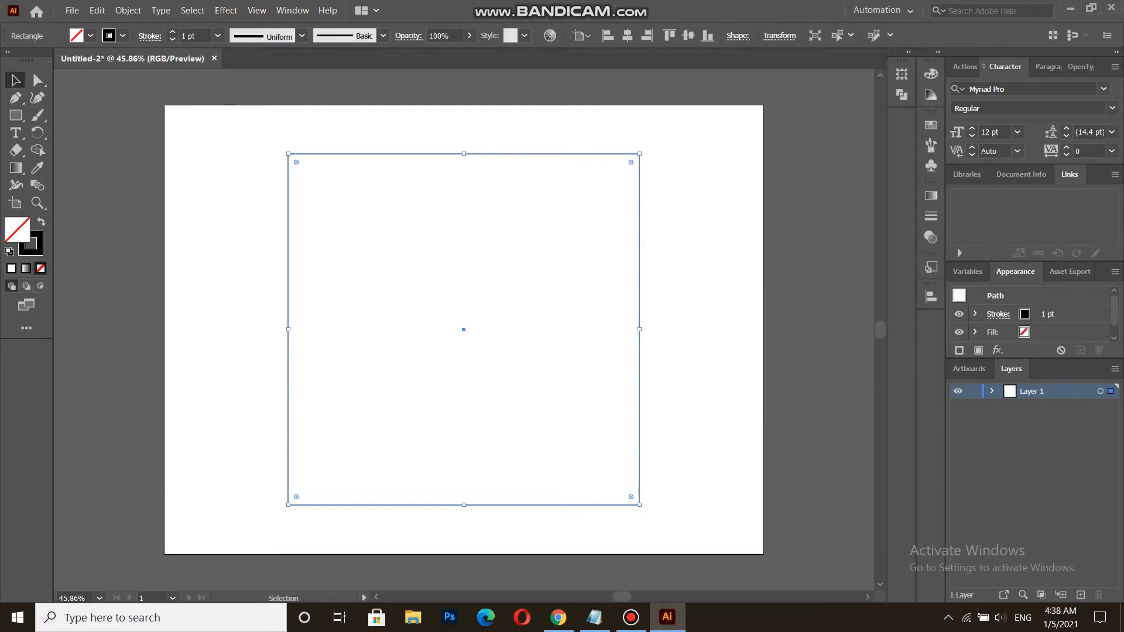
Step: Make a copy of the square scaled to 75% inside the original
right_click(381, 154)
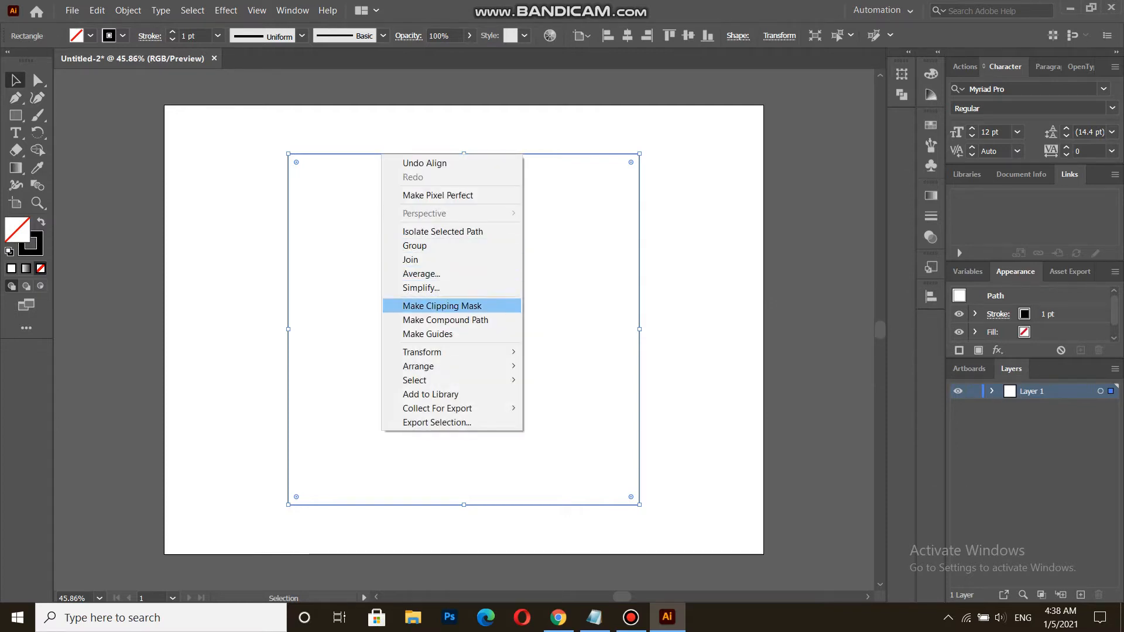
mouse_move(433, 352)
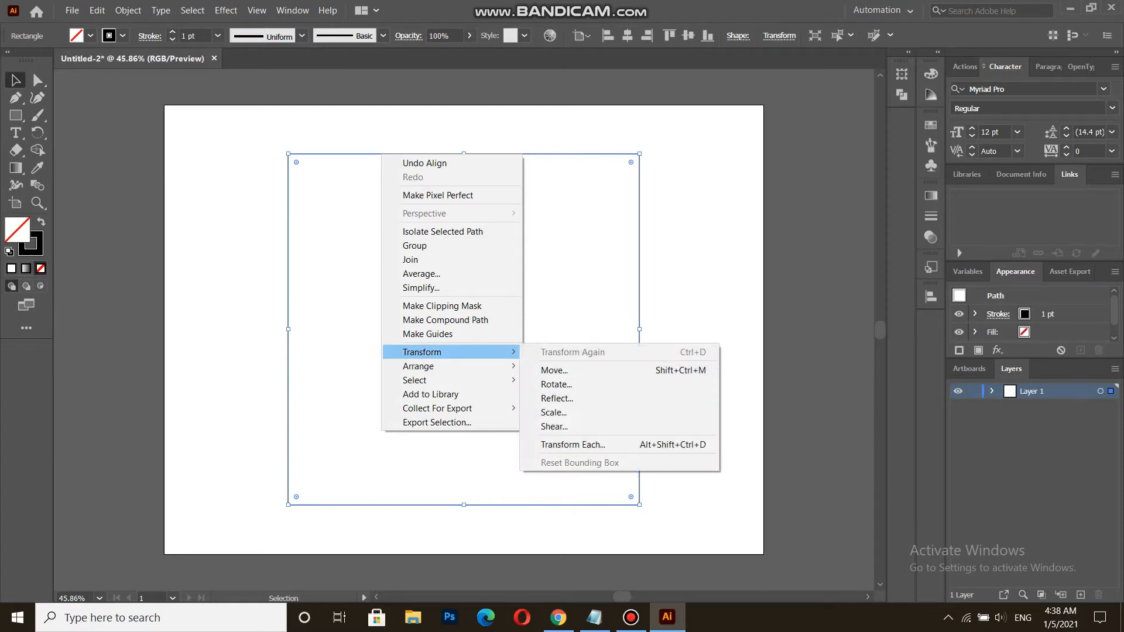
click(554, 412)
click(530, 206)
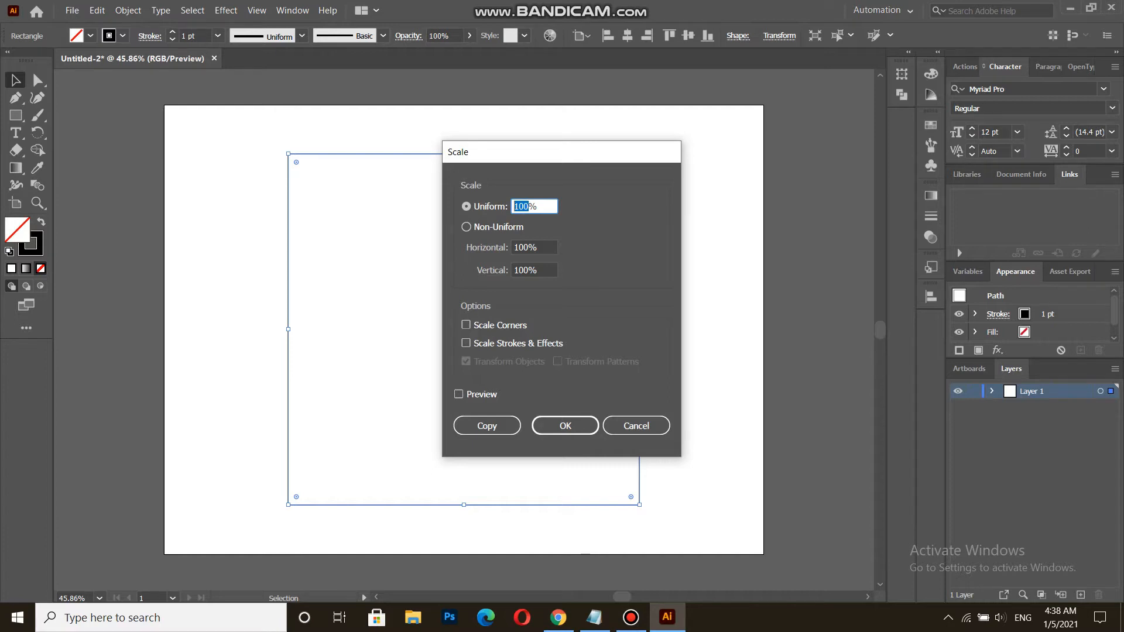
text(75)
click(529, 247)
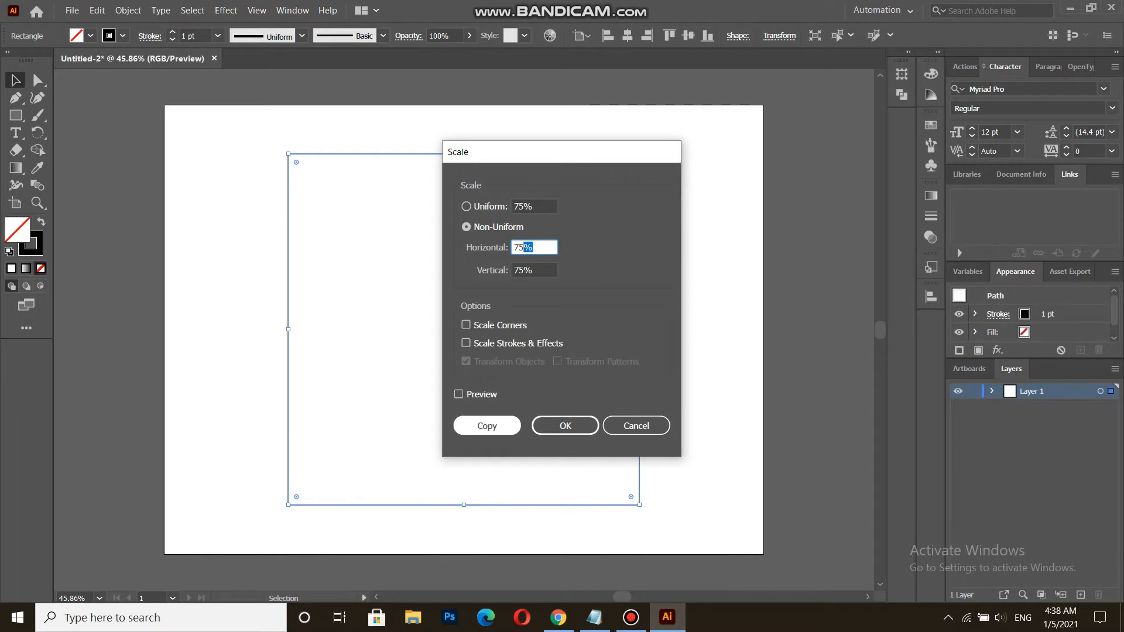
key(Return)
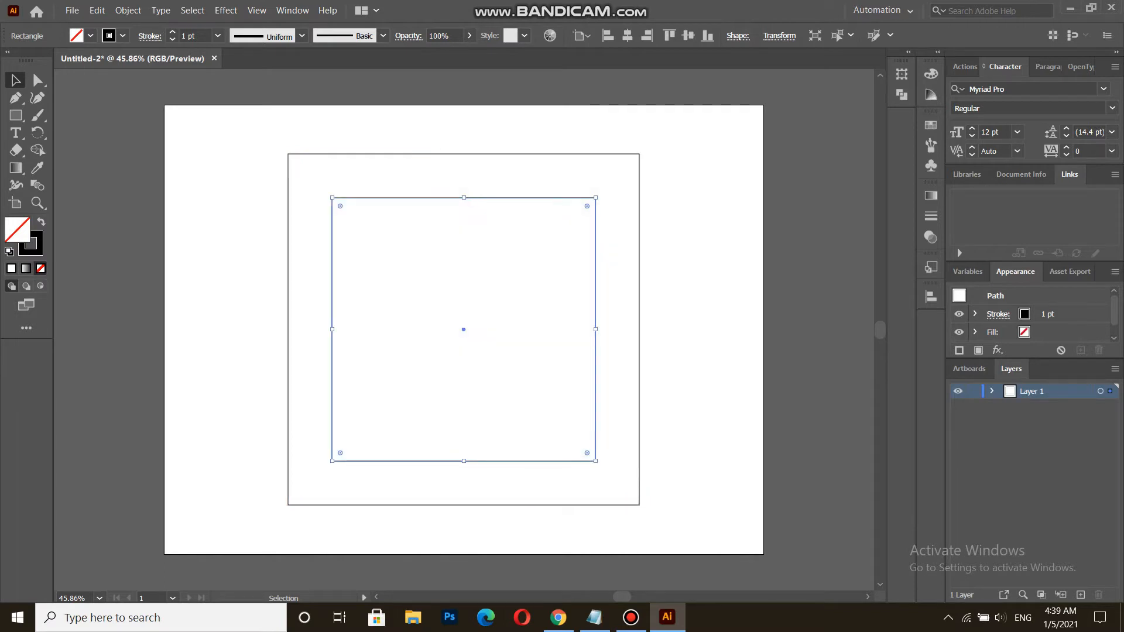
Step: Repeat the scaled copy seven more times to build nine nested squares shrinking toward the centre
key(a)
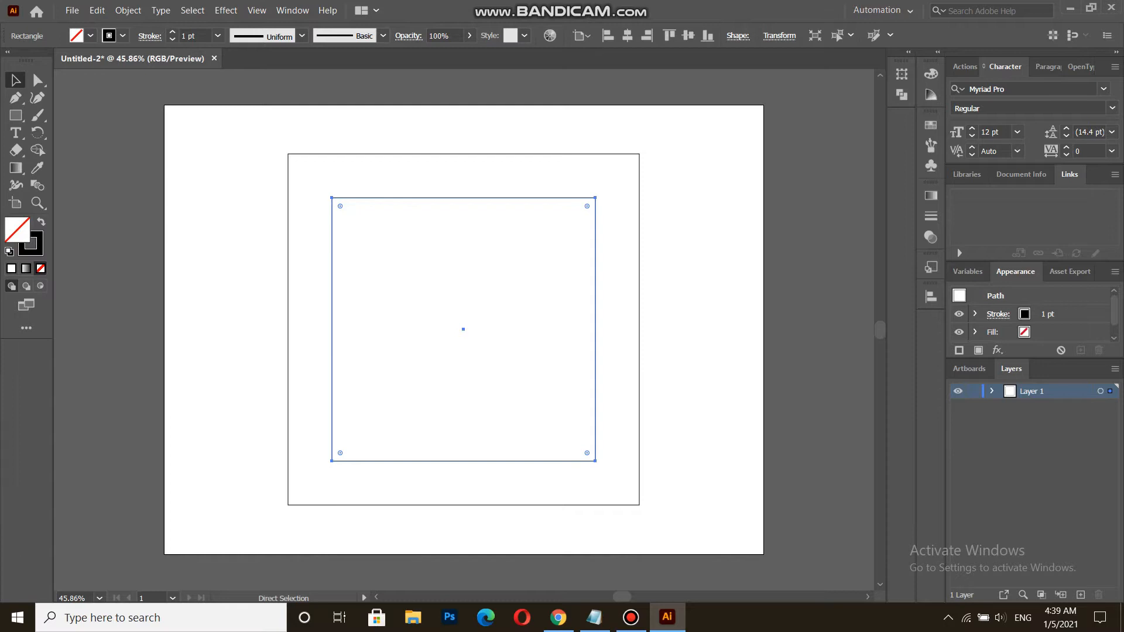
key(ctrl+d)
key(ctrl+d)
key(ctrl+d)
key(ctrl+d)
key(ctrl+d)
key(ctrl+d)
key(ctrl+d)
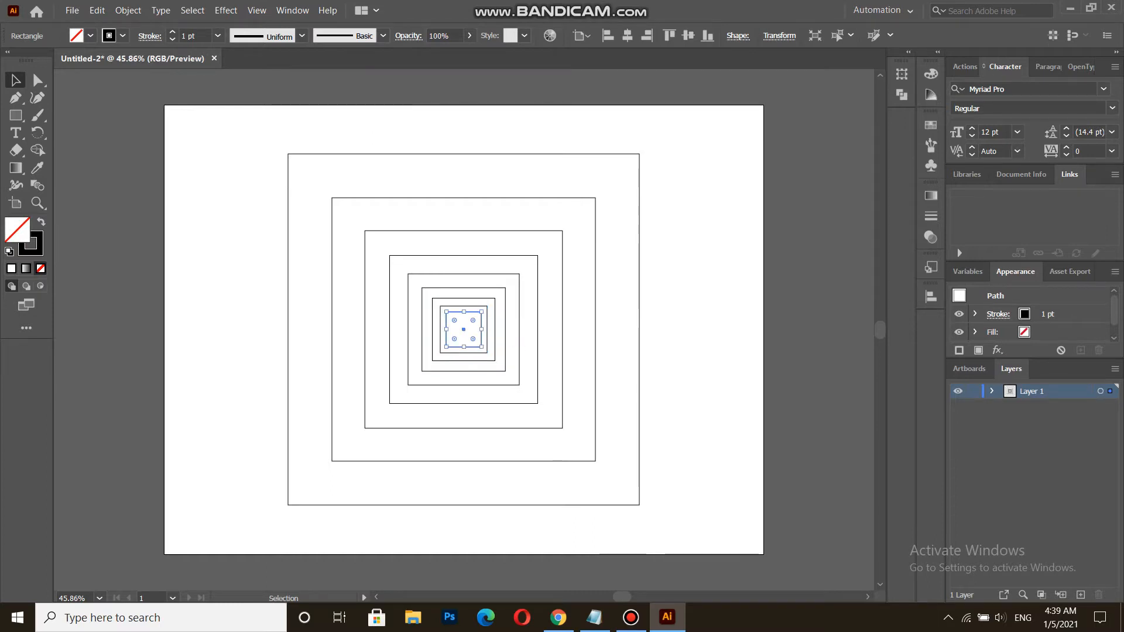
Step: Select all nine nested squares and lock them
key(ctrl+shift+a)
drag(221, 146, 674, 509)
click(128, 11)
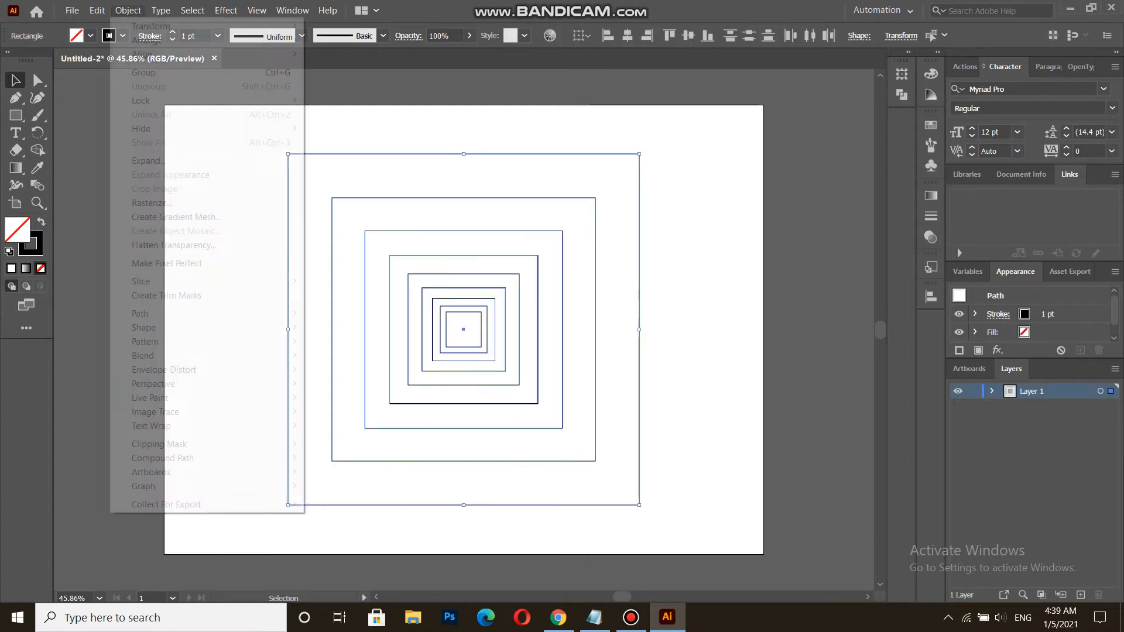
mouse_move(152, 101)
click(340, 100)
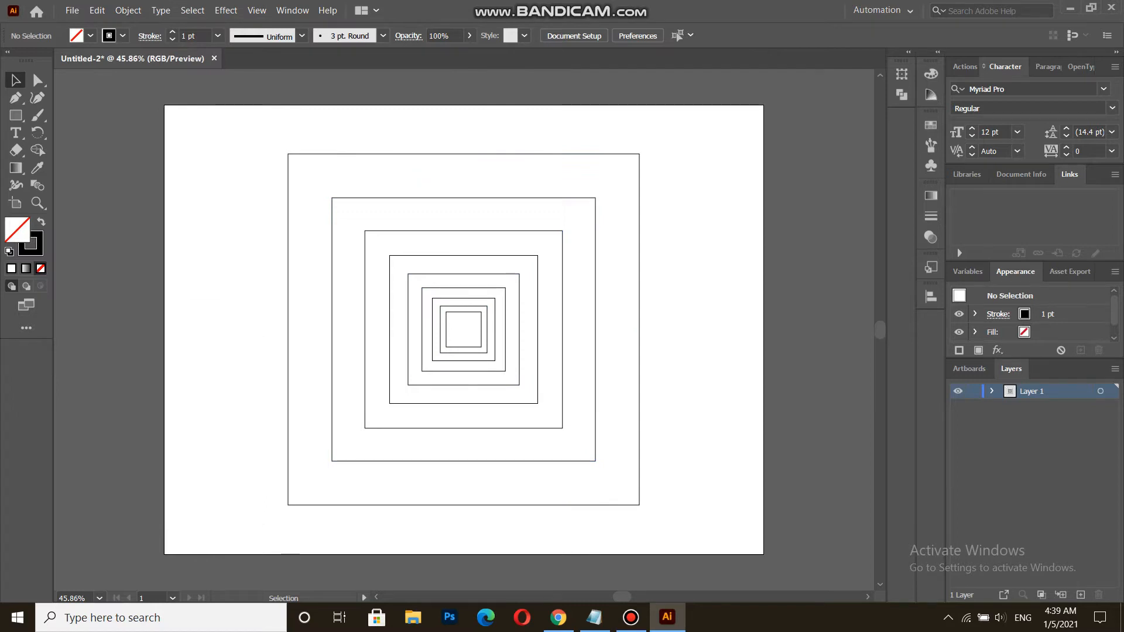
Step: Draw a diagonal line from the outermost square's upper-left corner to its lower-right corner with the Line Segment tool
right_click(16, 116)
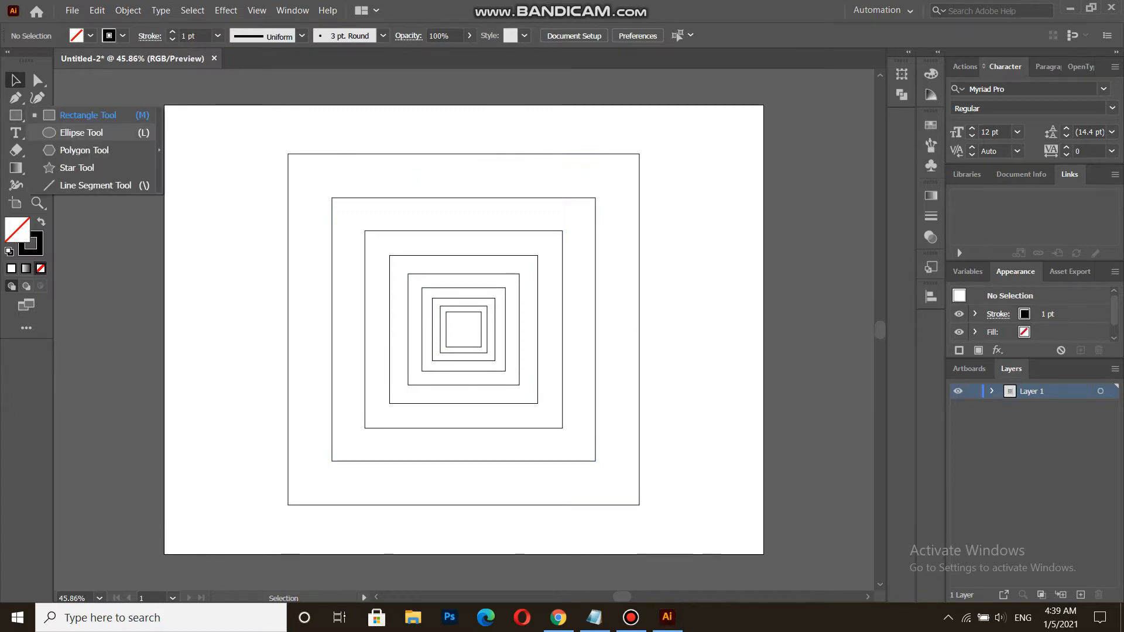
click(76, 169)
key(\)
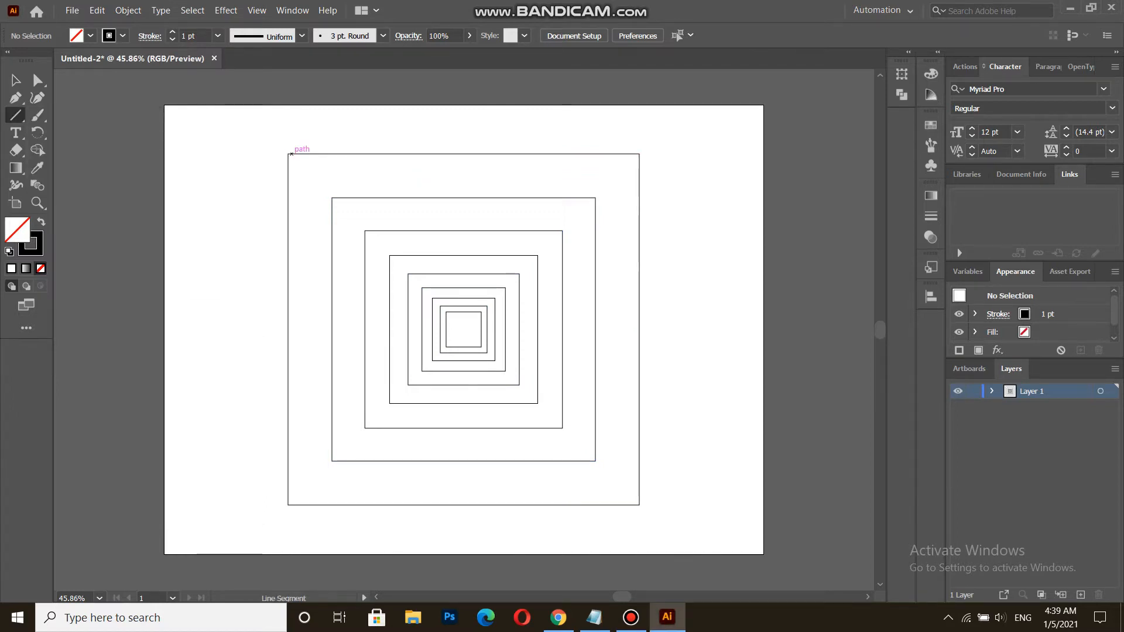
drag(288, 154, 639, 502)
key(v)
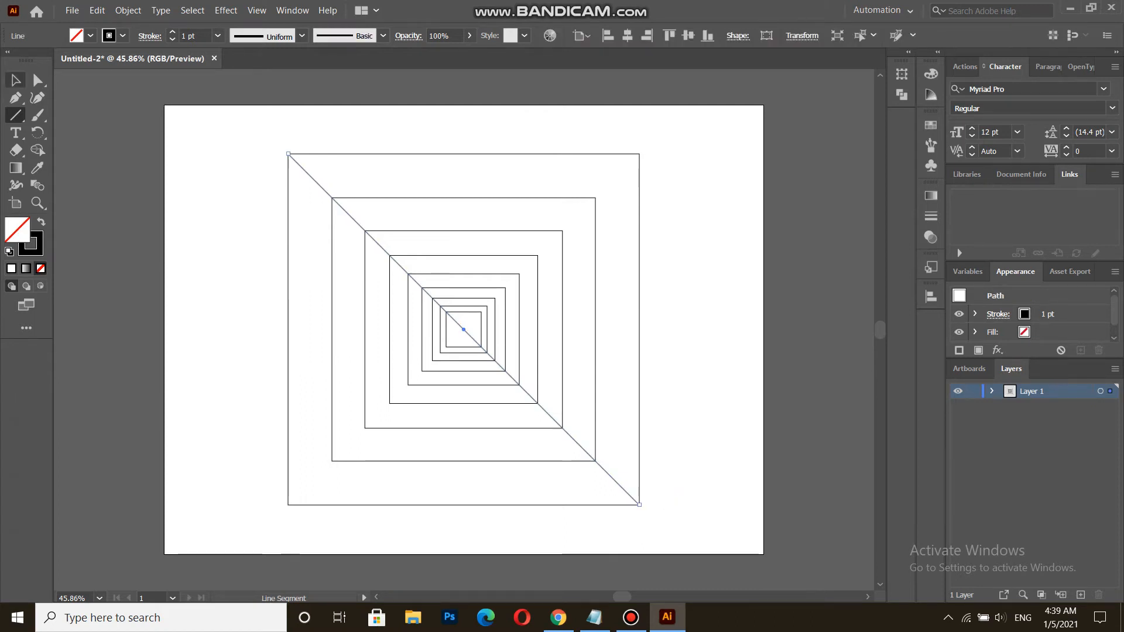
Step: Make a copy of the diagonal line rotated by 15° about its centre
right_click(329, 196)
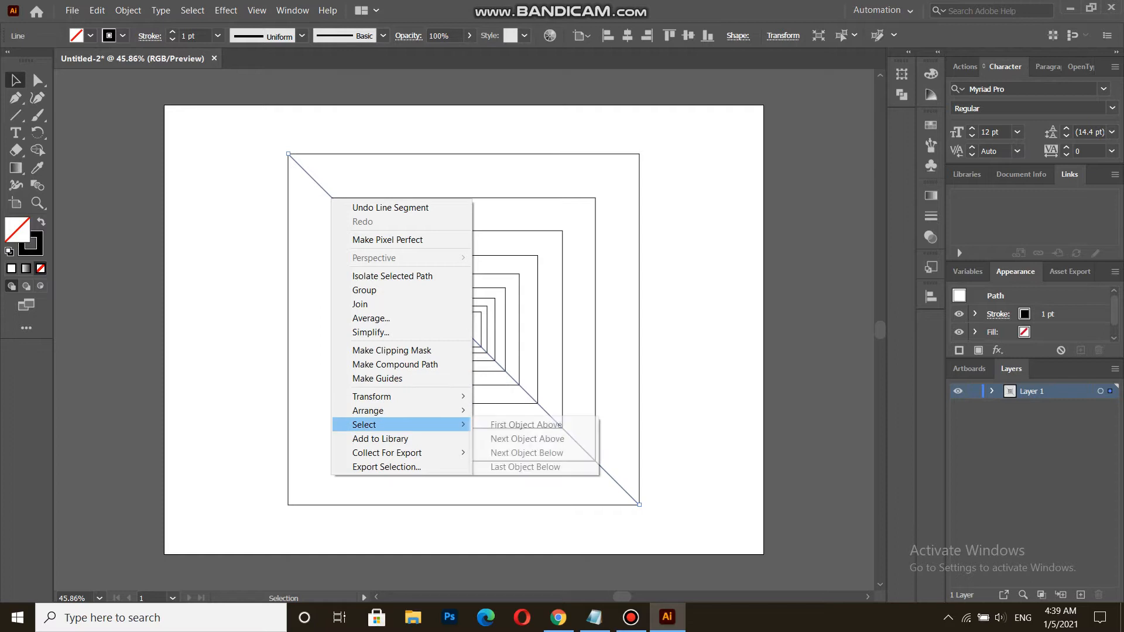
mouse_move(381, 397)
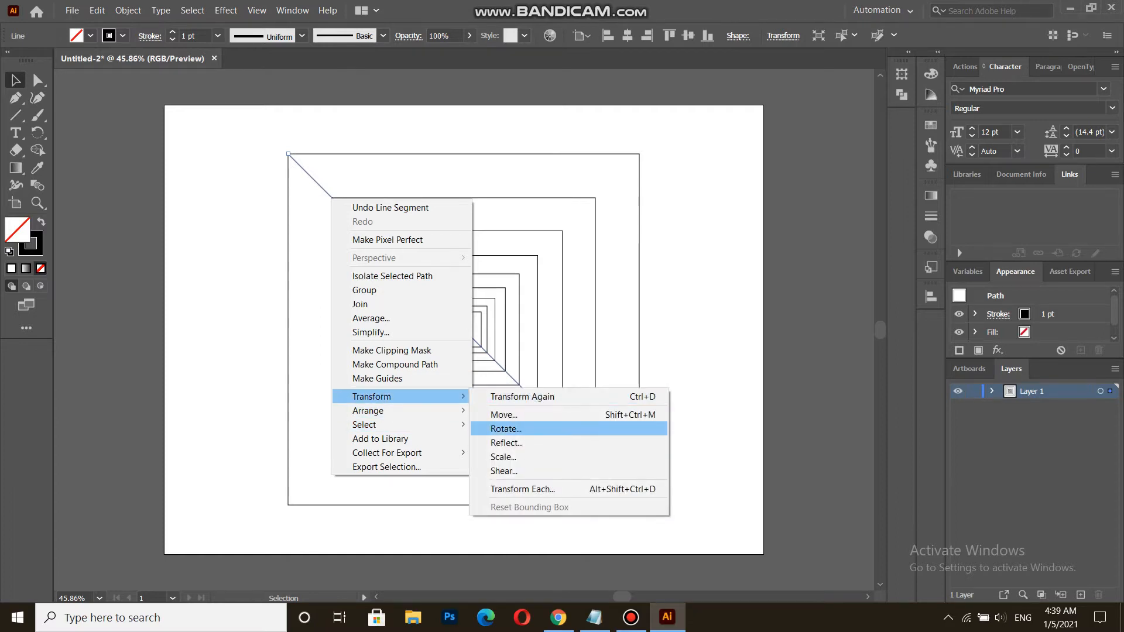
click(506, 428)
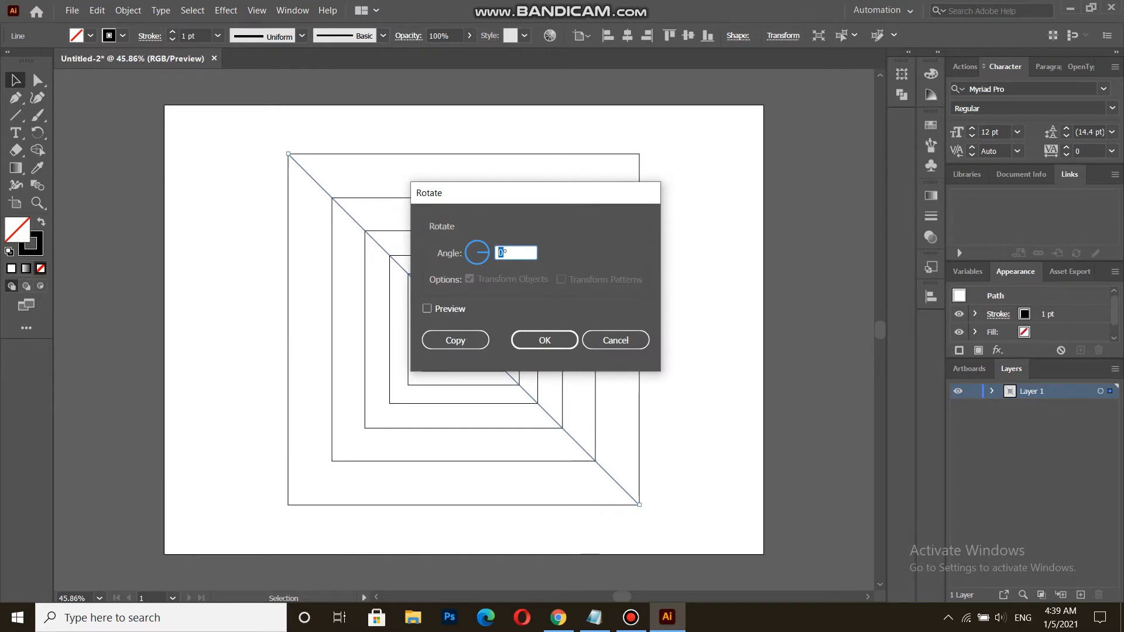
text(15)
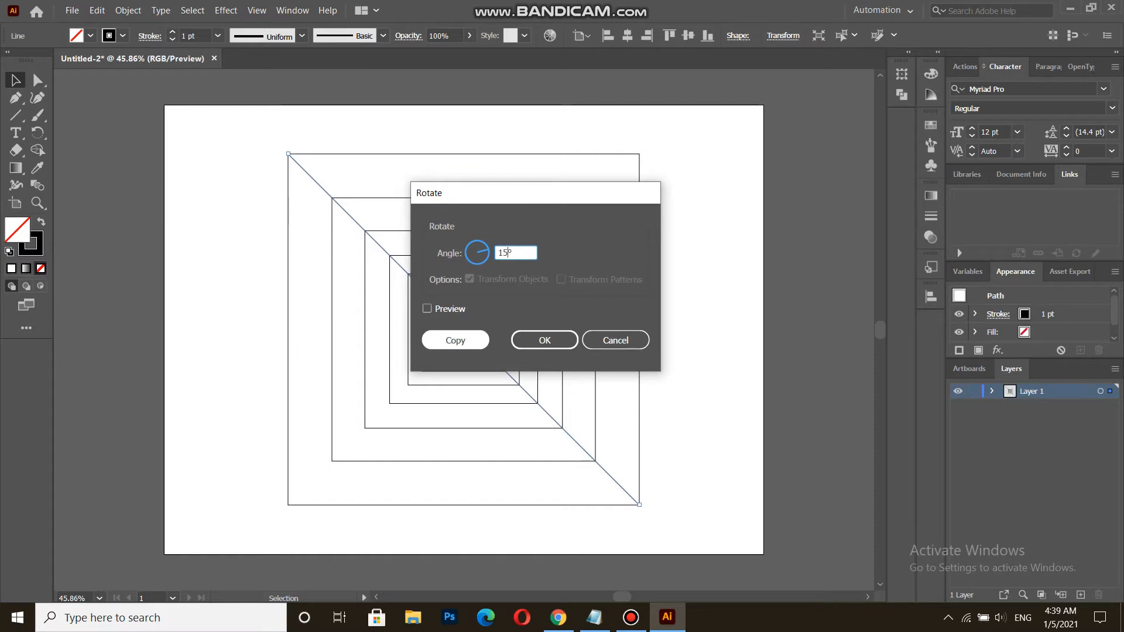
click(455, 340)
Step: Repeat the rotated copy ten more times so the lines radiate all the way around the centre
key(ctrl+d)
key(ctrl+d)
key(ctrl+d)
key(ctrl+d)
key(ctrl+d)
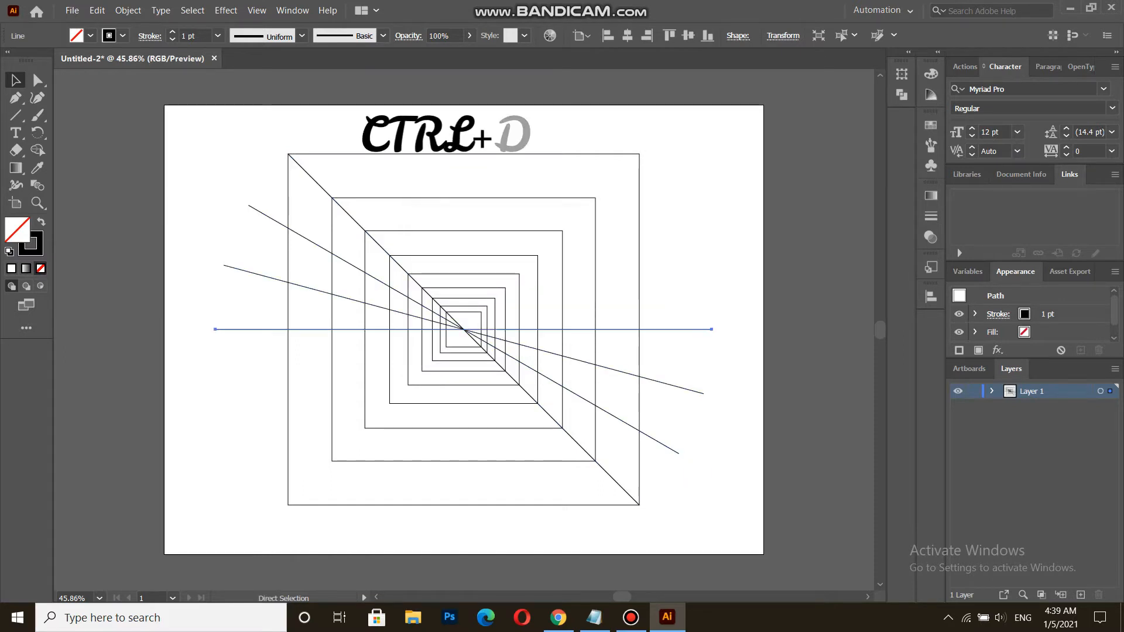
key(ctrl+d)
key(ctrl+d)
key(ctrl+d)
key(ctrl+d)
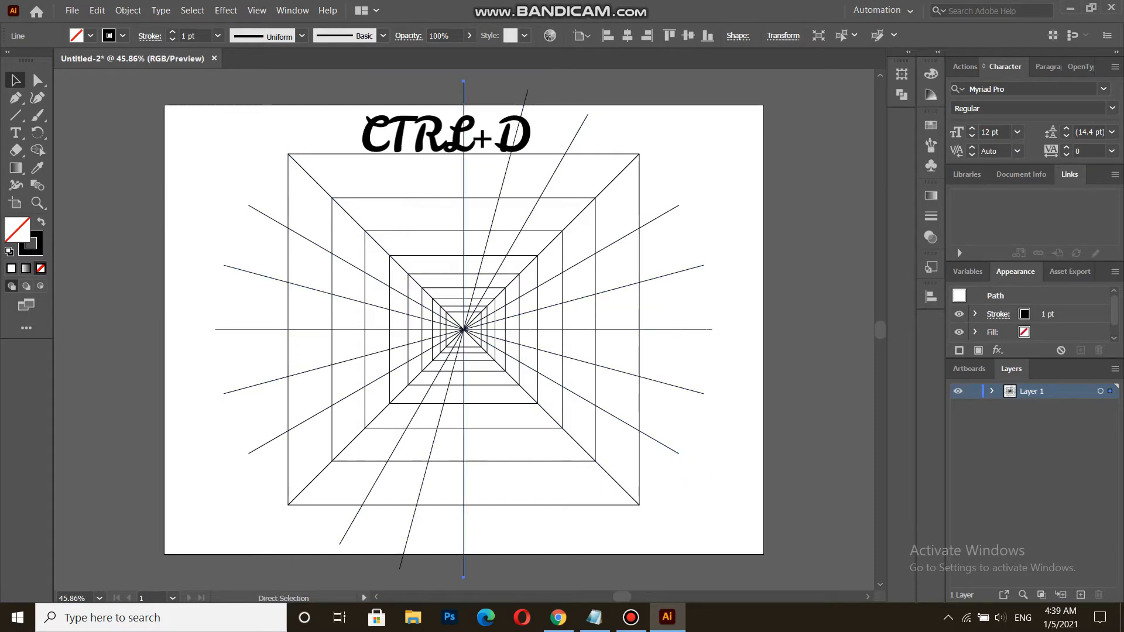
key(ctrl+d)
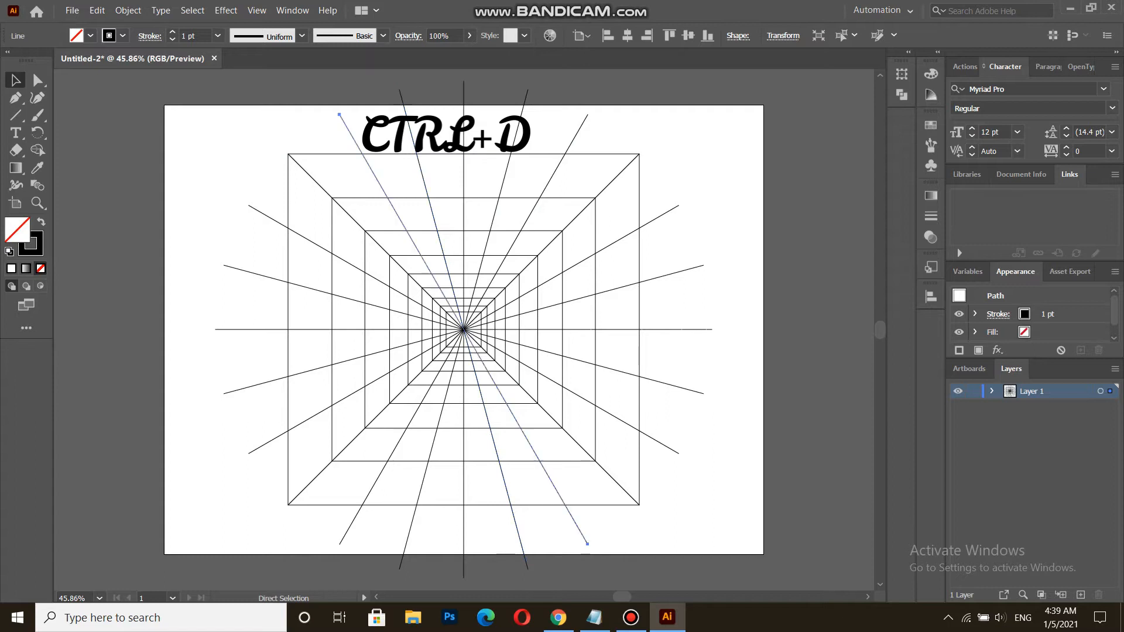
Step: Select all the radiating lines and group them
drag(225, 143, 762, 527)
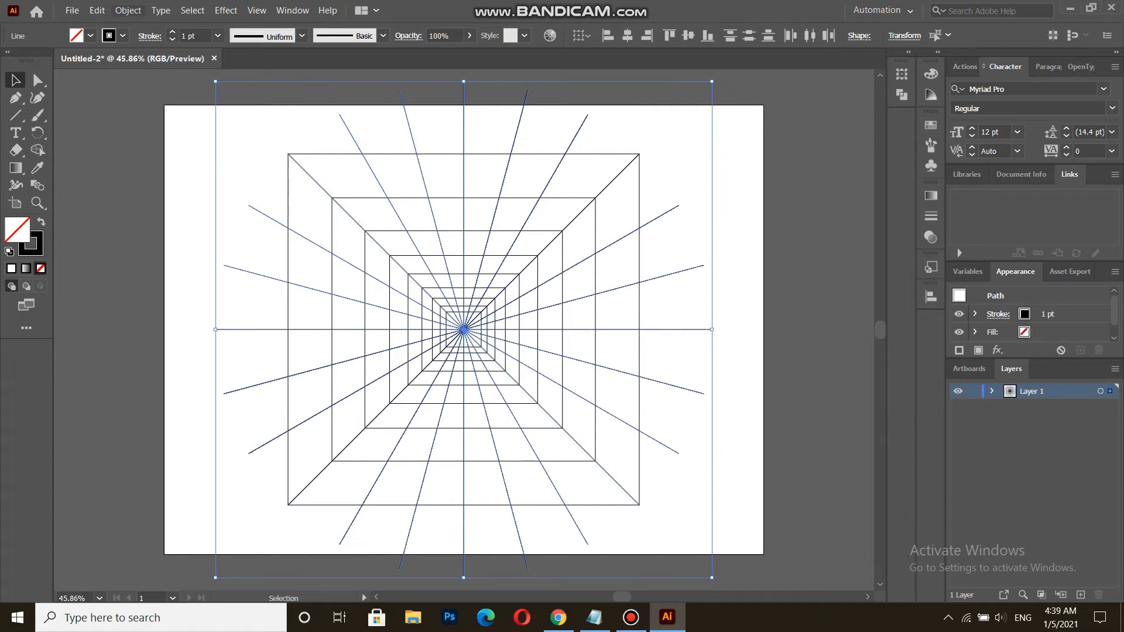
click(129, 10)
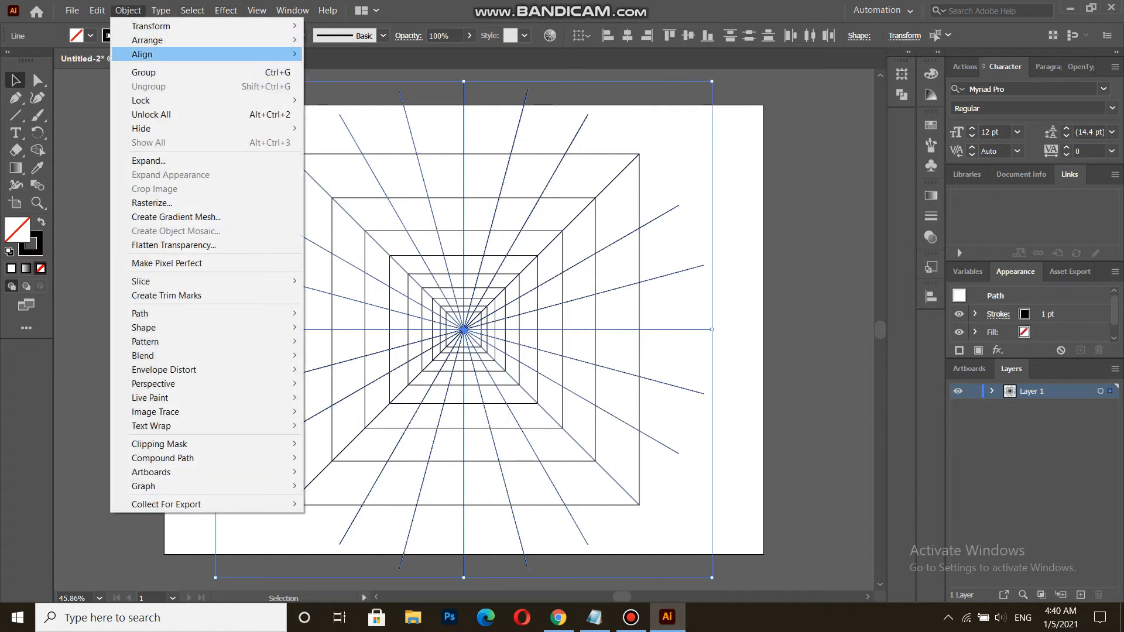
click(143, 71)
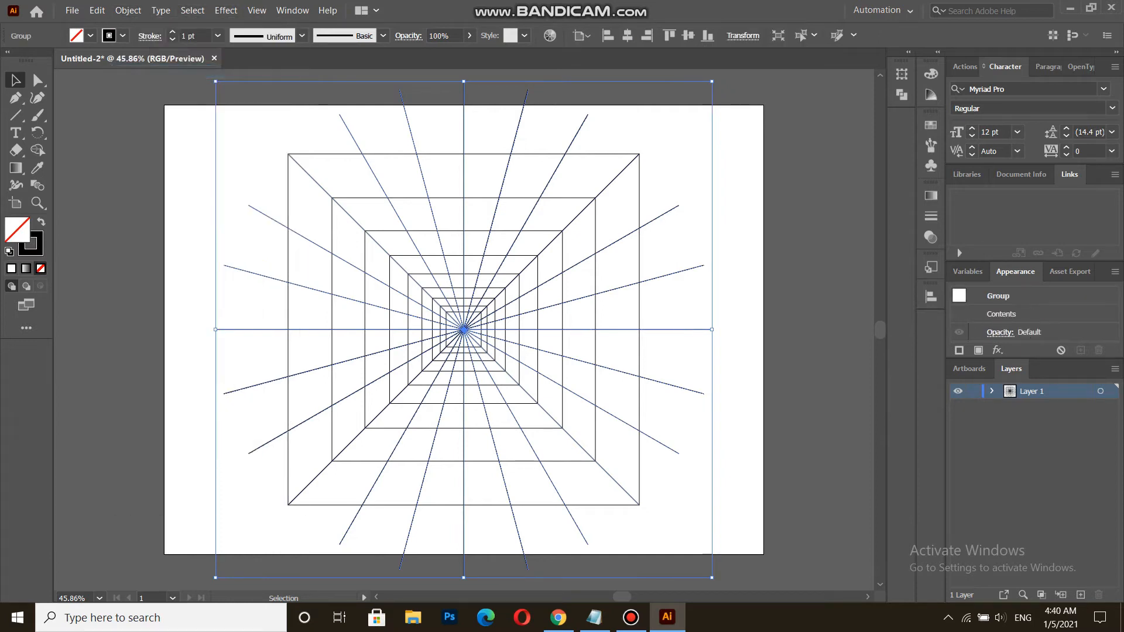
click(229, 126)
click(291, 157)
right_click(290, 156)
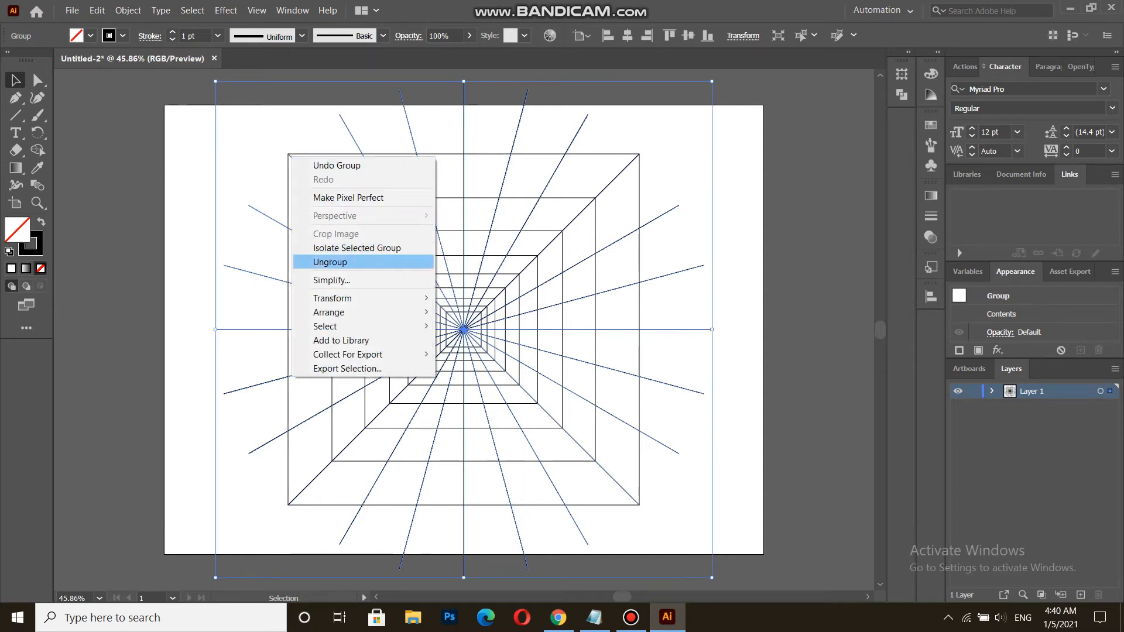
click(329, 262)
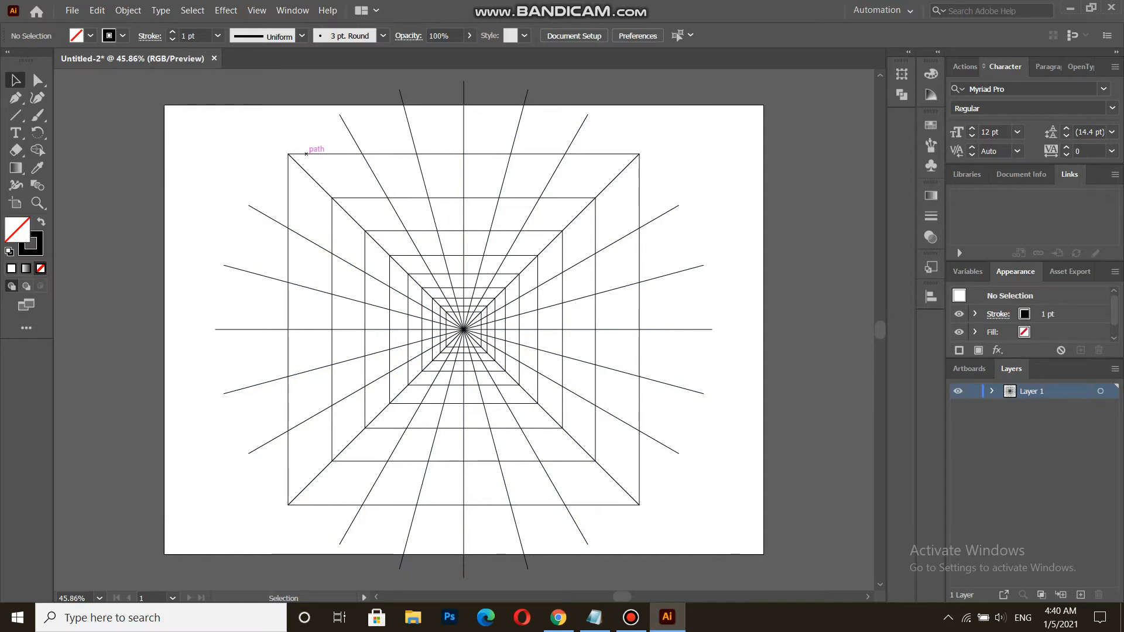
right_click(306, 154)
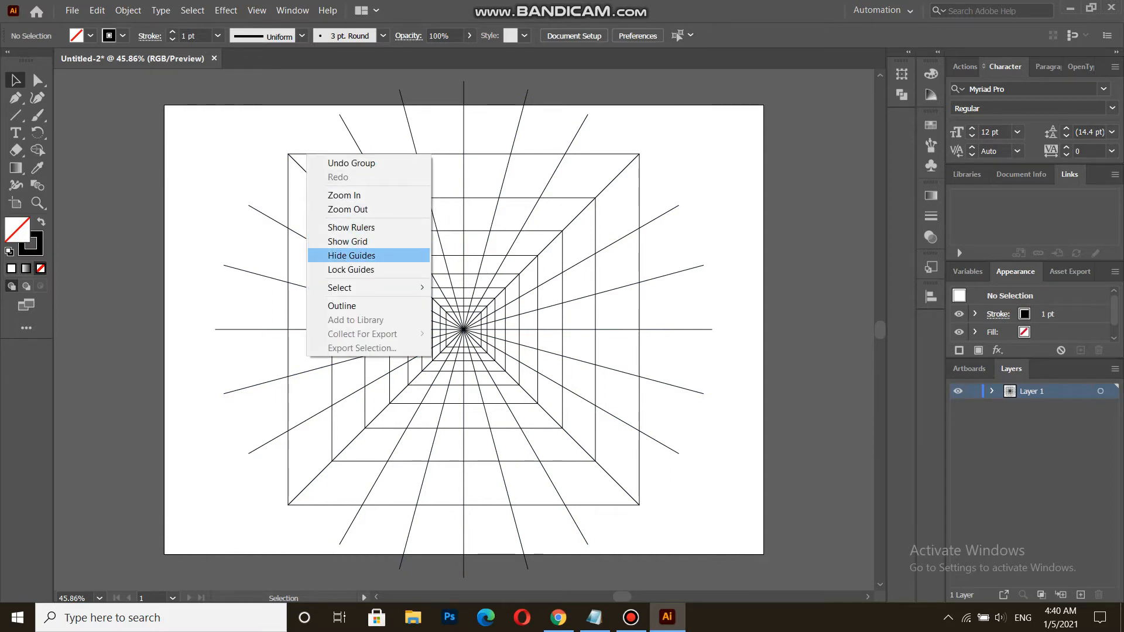
Step: Unlock all the locked nested squares
key(Escape)
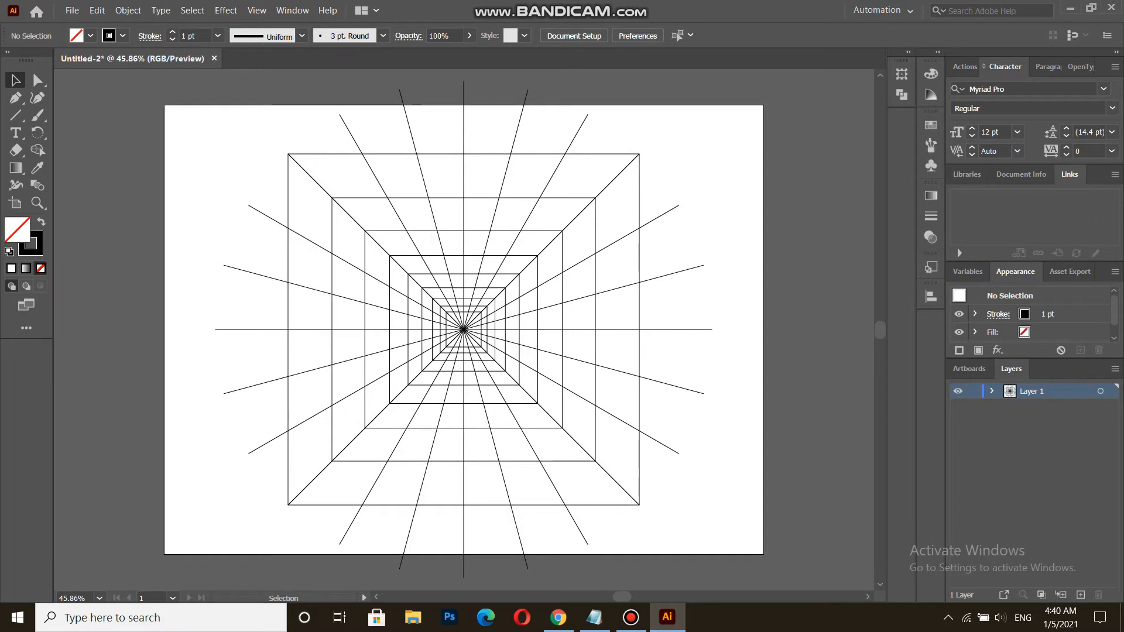
click(292, 154)
click(128, 10)
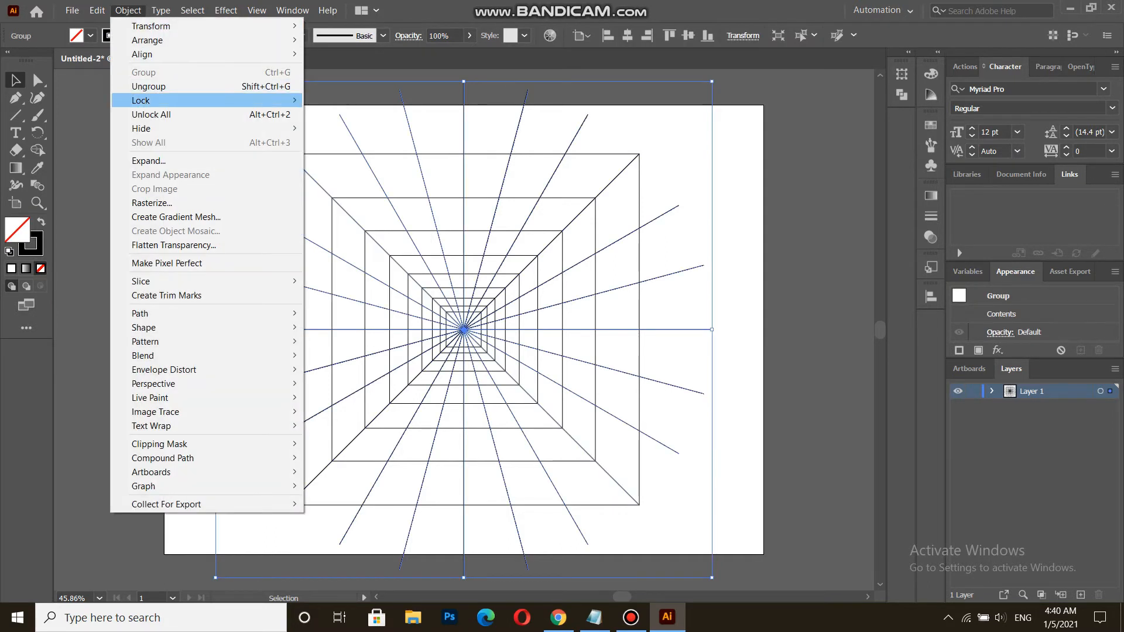
click(151, 114)
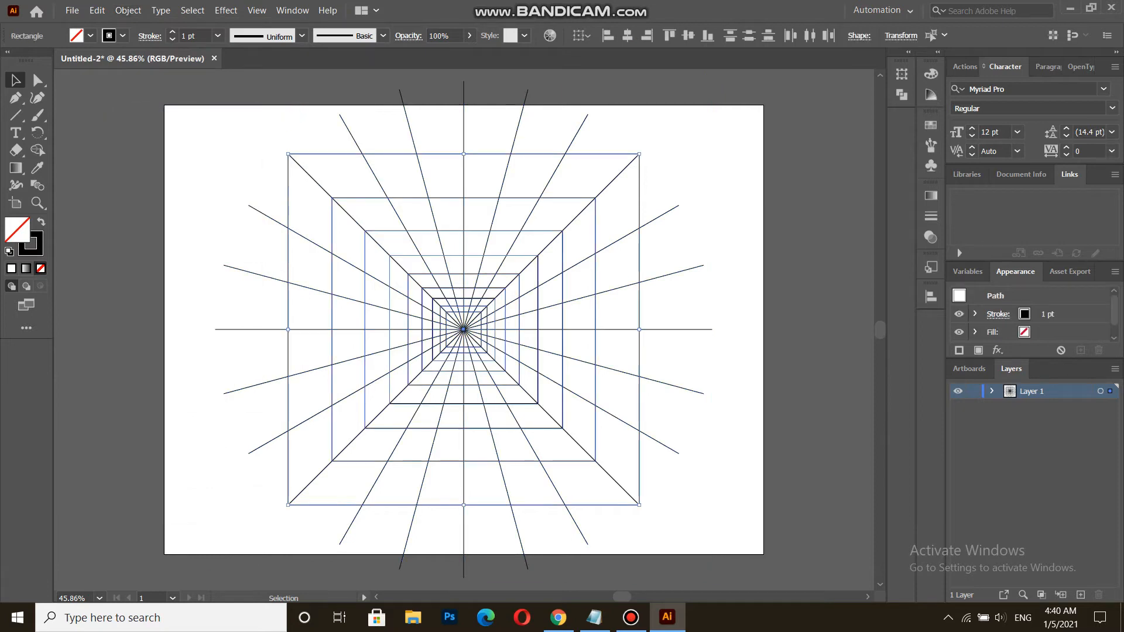
Step: Select the nested squares together with the radiating lines and group them
key(ctrl+shift+a)
drag(197, 137, 714, 518)
click(127, 10)
click(144, 72)
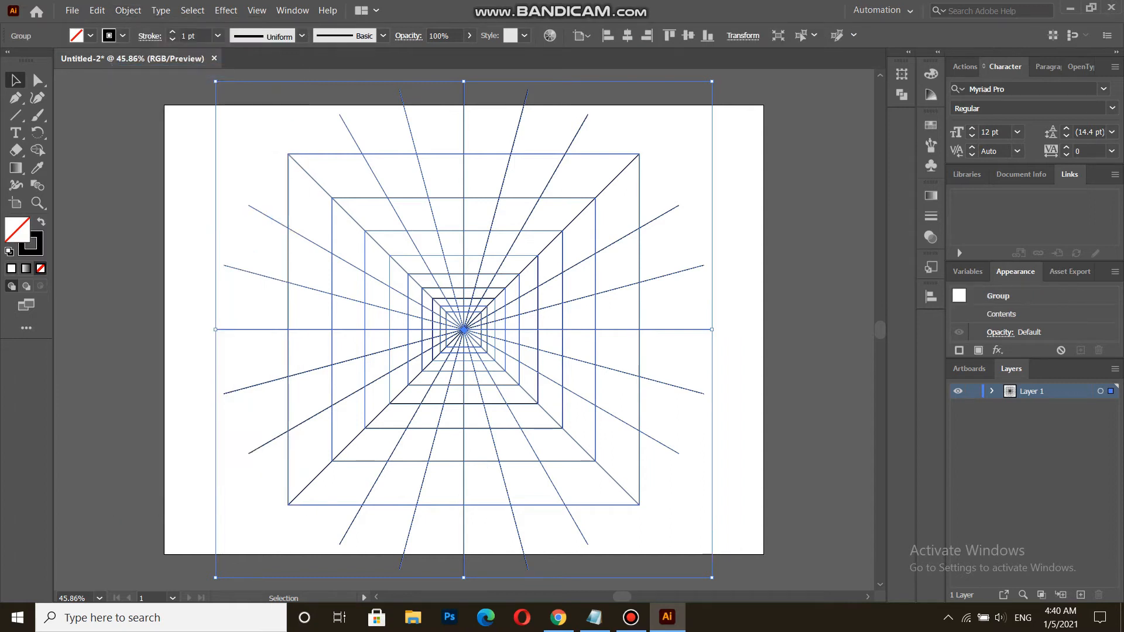
Step: Trim off all the radiating line ends that extend beyond the outermost square with the Shape Builder tool
click(185, 124)
drag(183, 120, 585, 387)
click(37, 150)
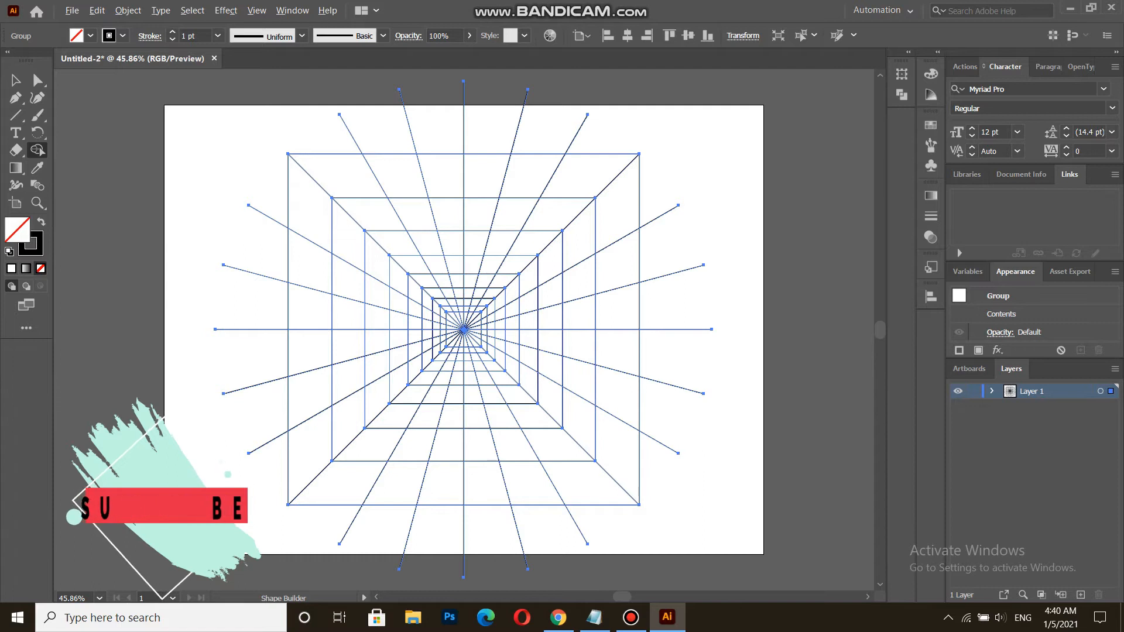
drag(338, 134, 638, 139)
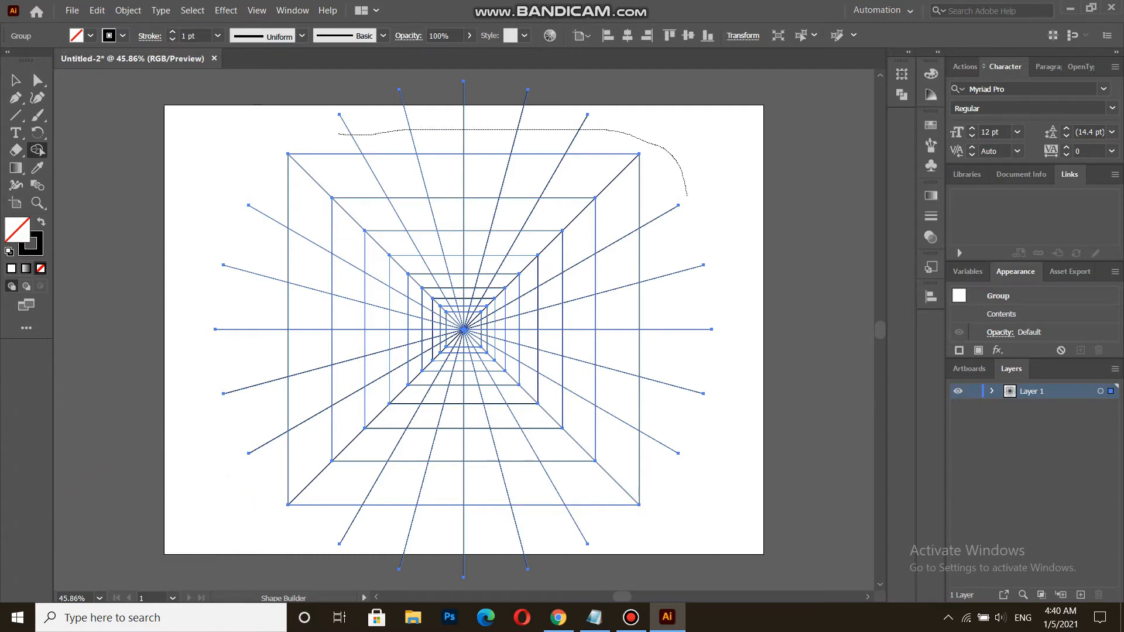
drag(671, 208, 670, 205)
drag(690, 422, 673, 508)
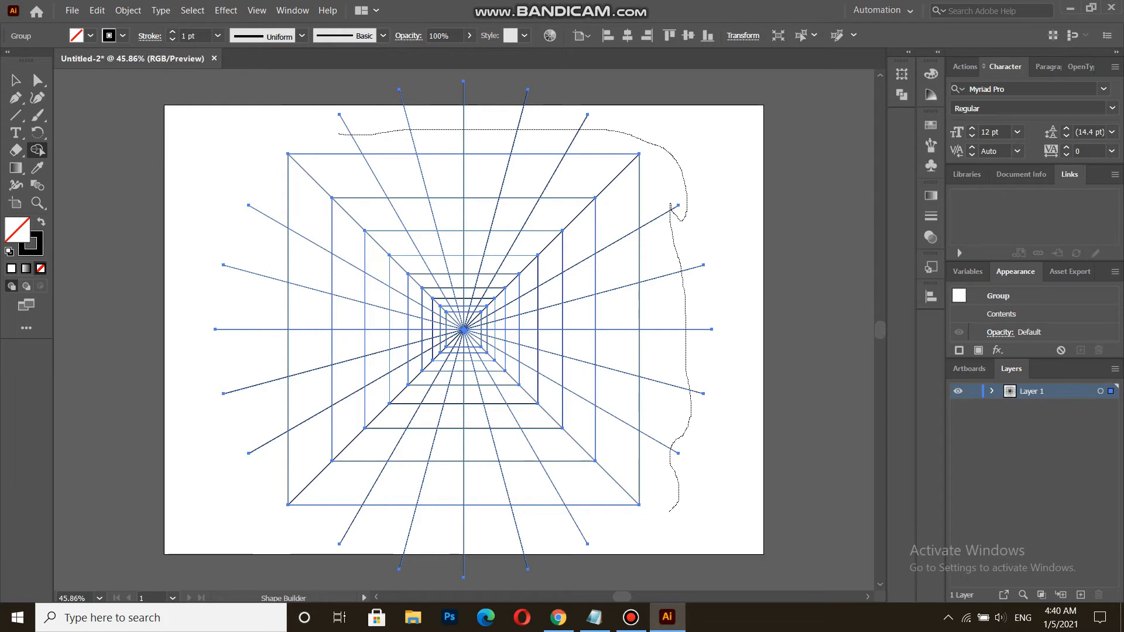
drag(404, 527, 332, 521)
drag(258, 452, 262, 385)
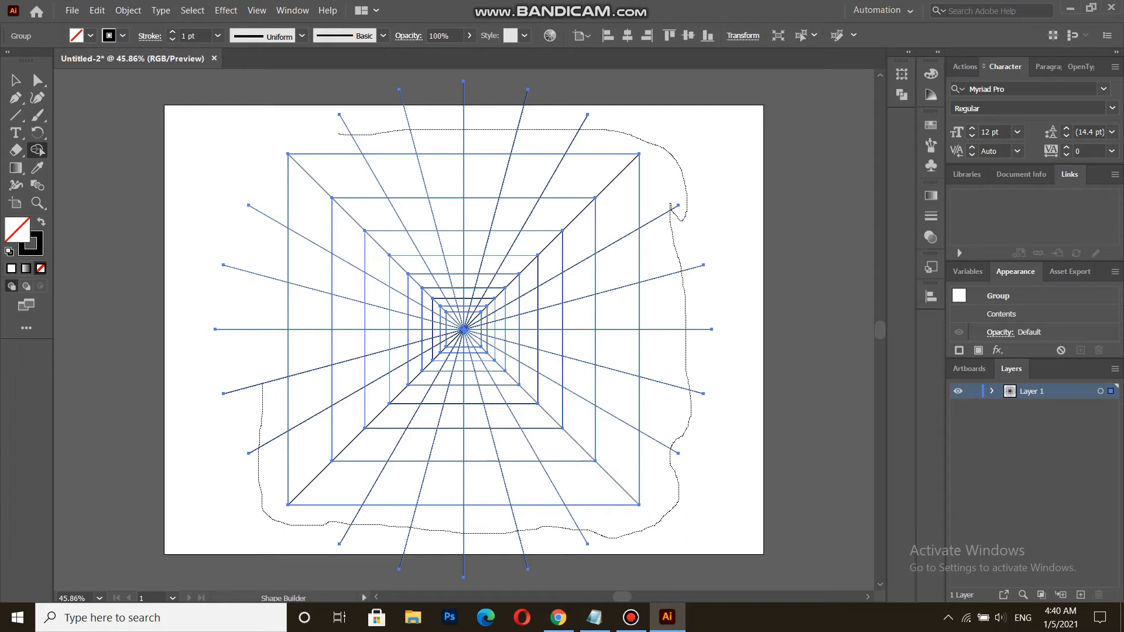
drag(265, 191, 266, 186)
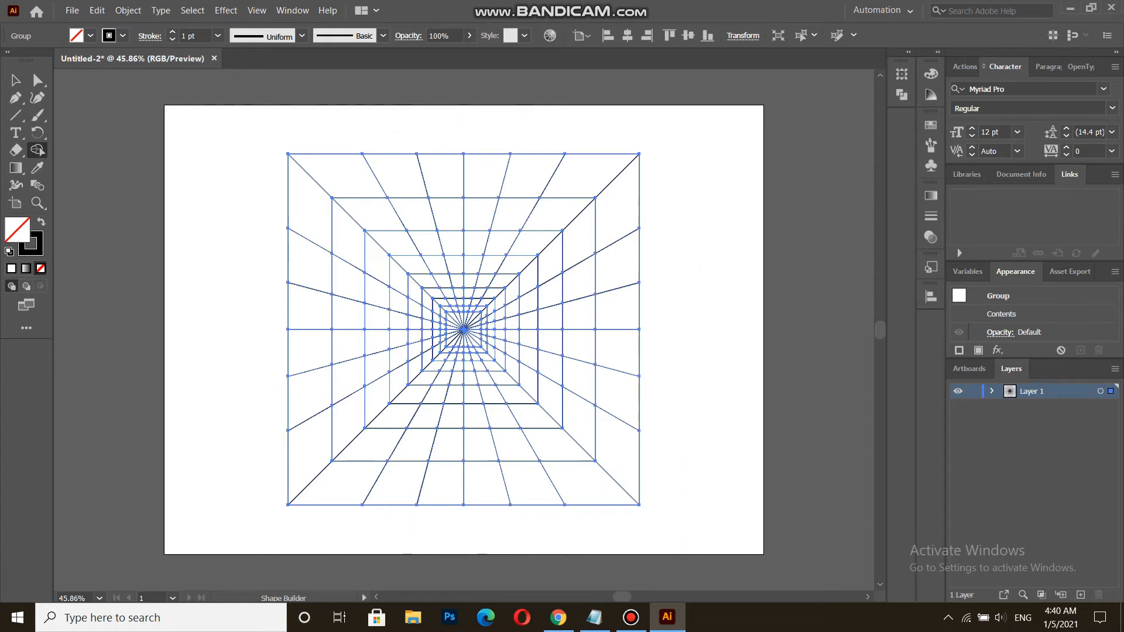
Step: Switch to the Live Paint Bucket and set its fill colour to near-black 070707
click(16, 80)
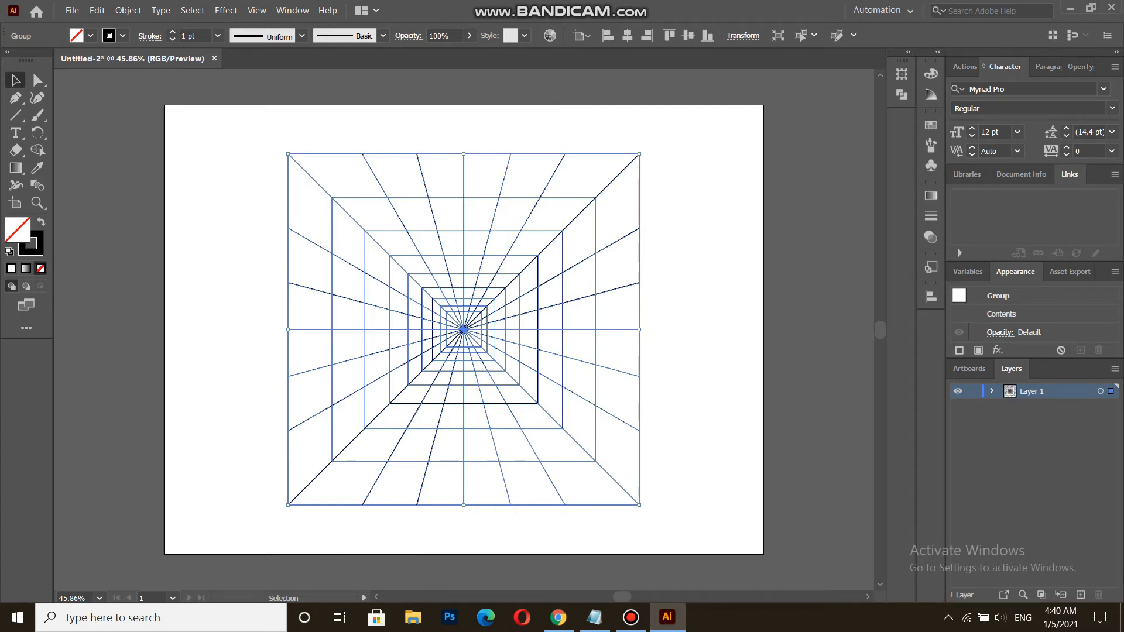
key(k)
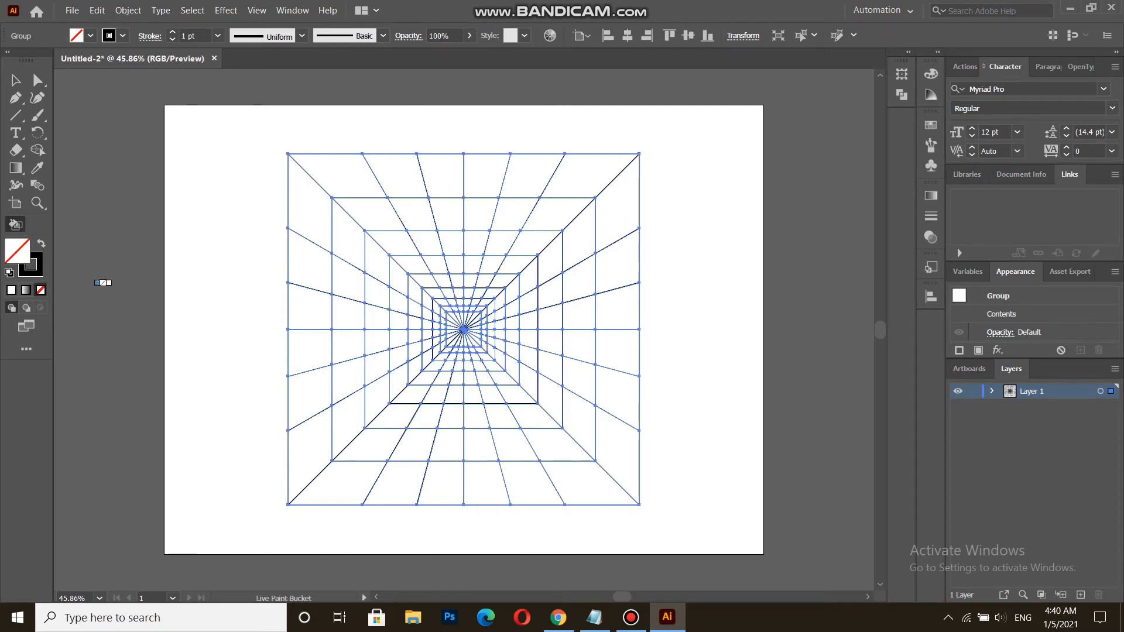
double_click(32, 264)
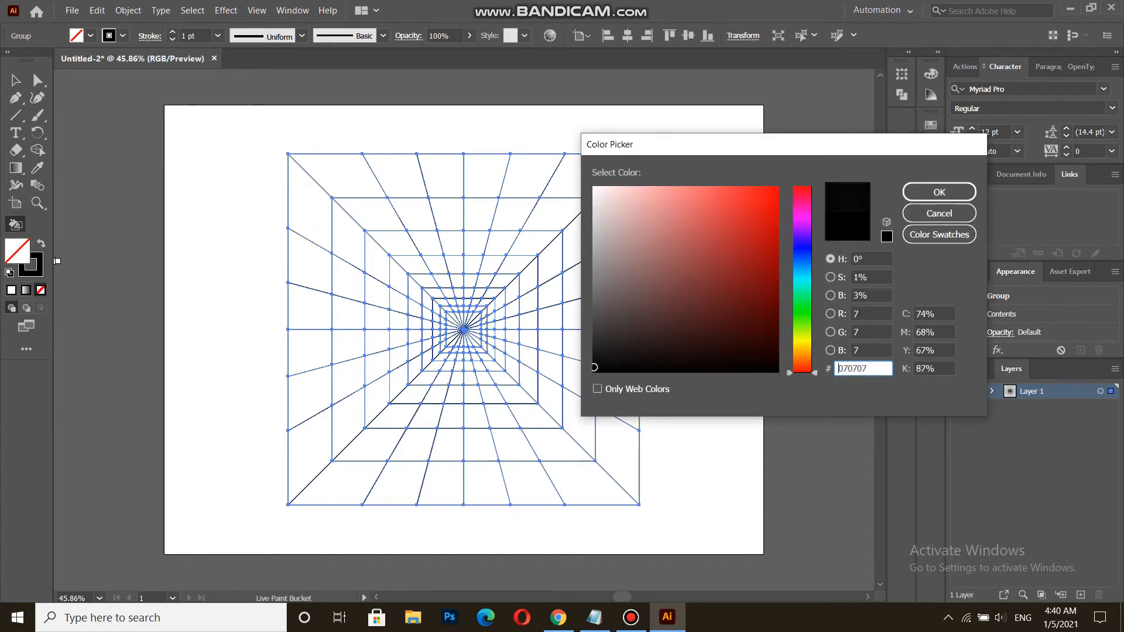
click(939, 192)
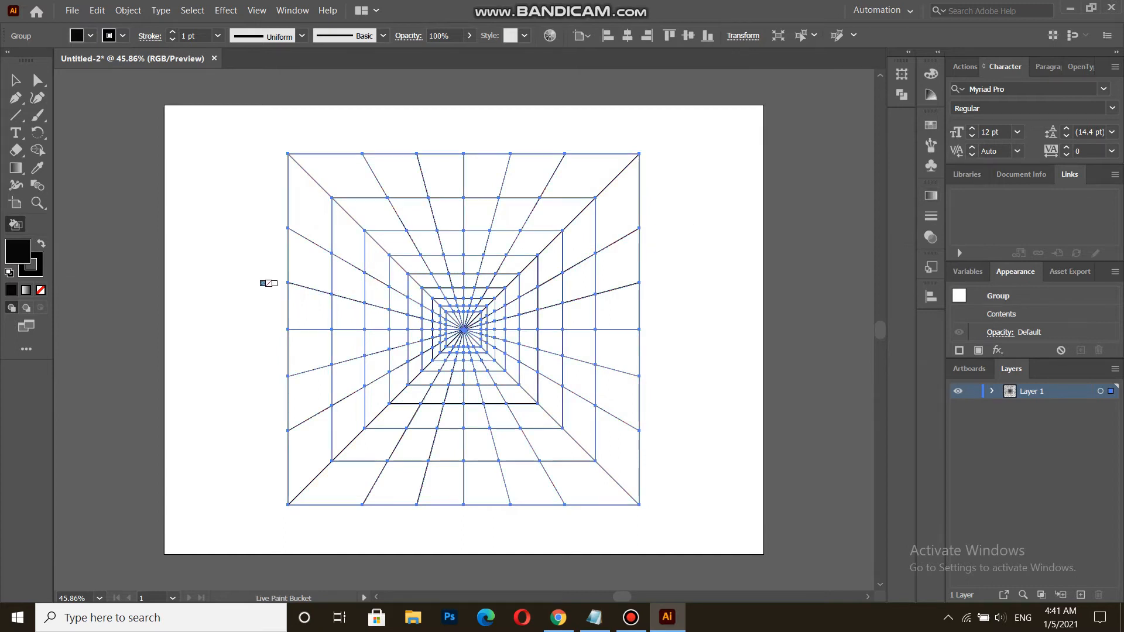
Step: Turn the grid into a Live Paint group and fill every other cell of the outermost ring black, starting with the left side's uppermost cell
click(299, 163)
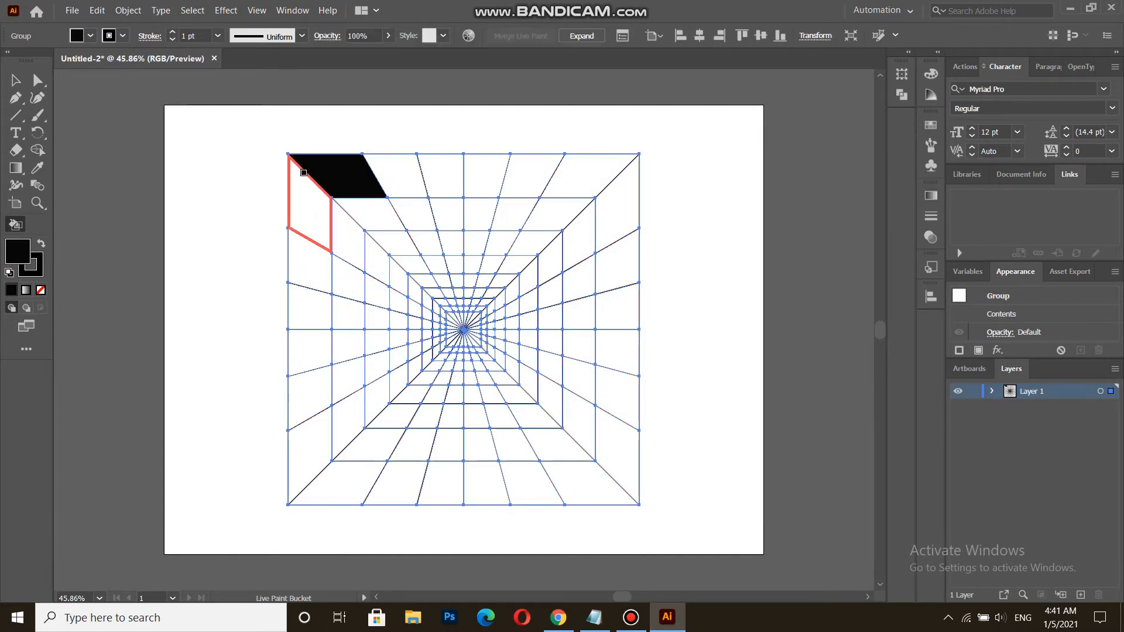
key(ctrl+z)
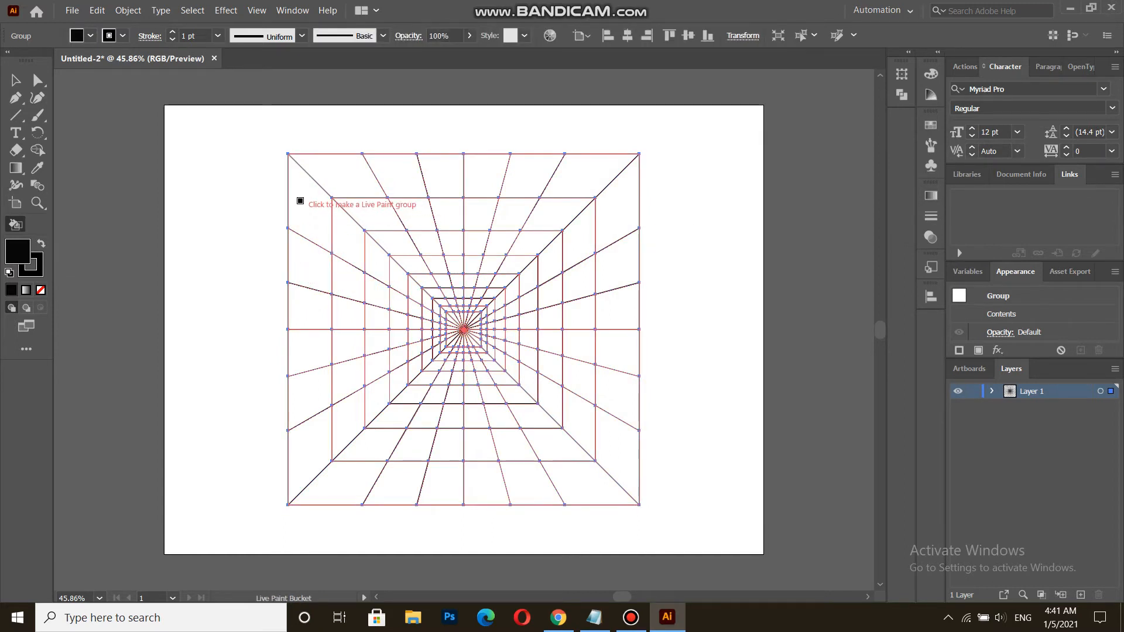
click(300, 201)
click(304, 309)
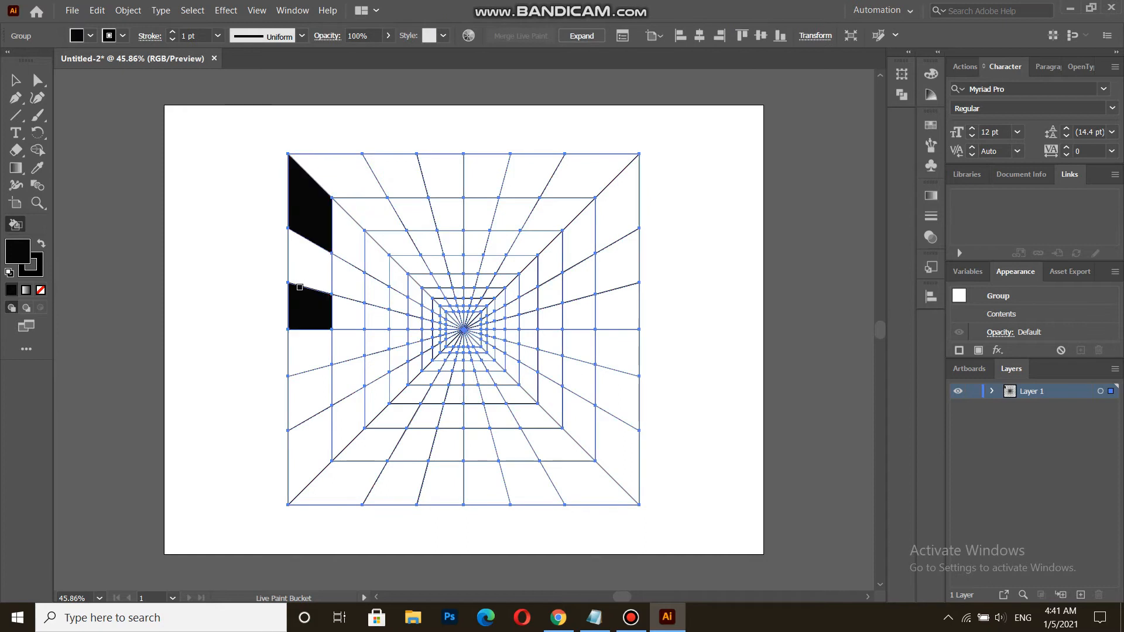
click(305, 377)
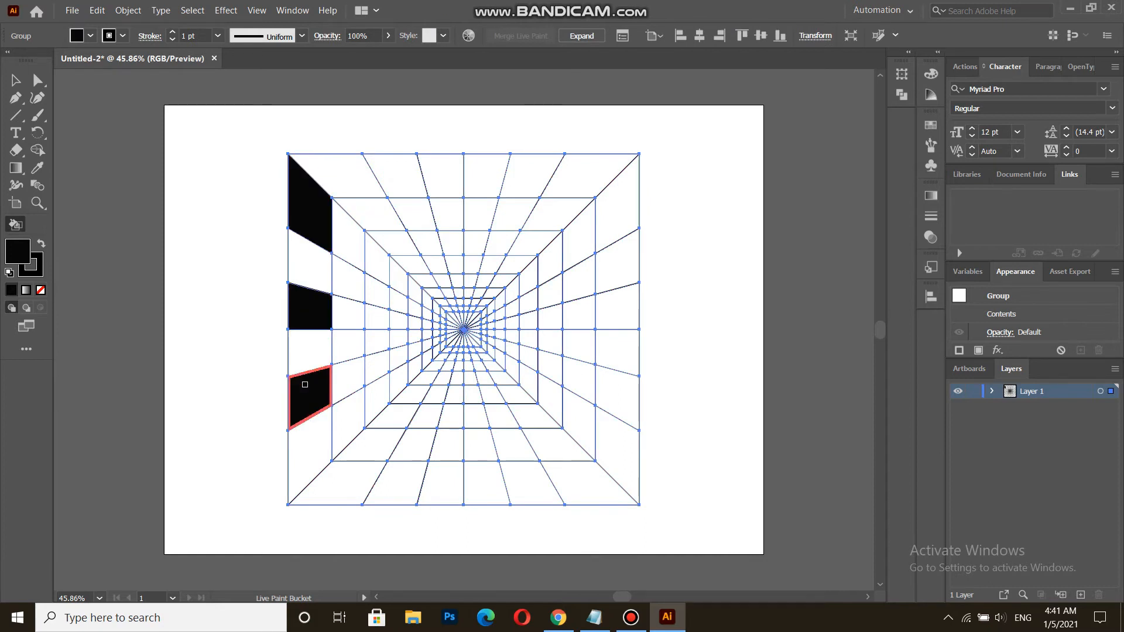
click(336, 462)
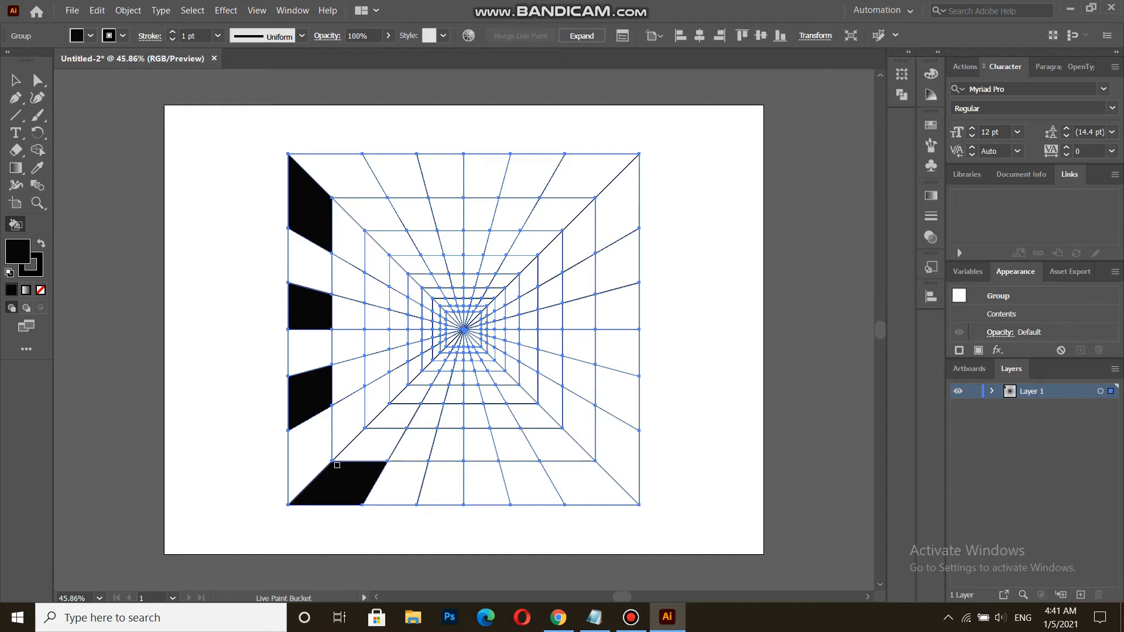
click(440, 475)
click(514, 475)
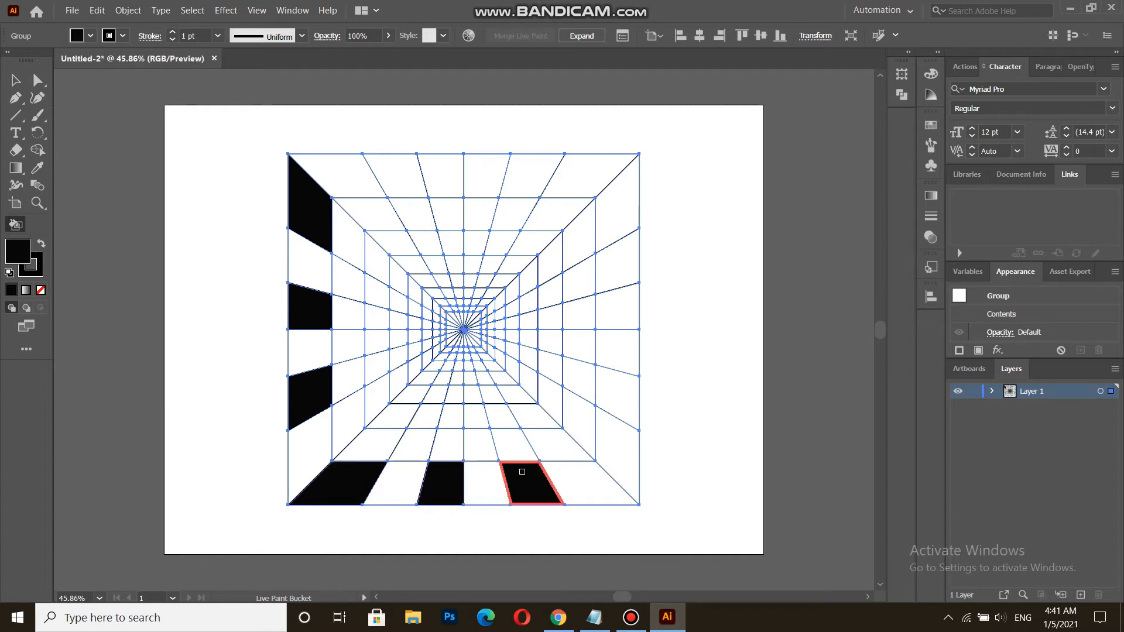
click(598, 435)
click(606, 336)
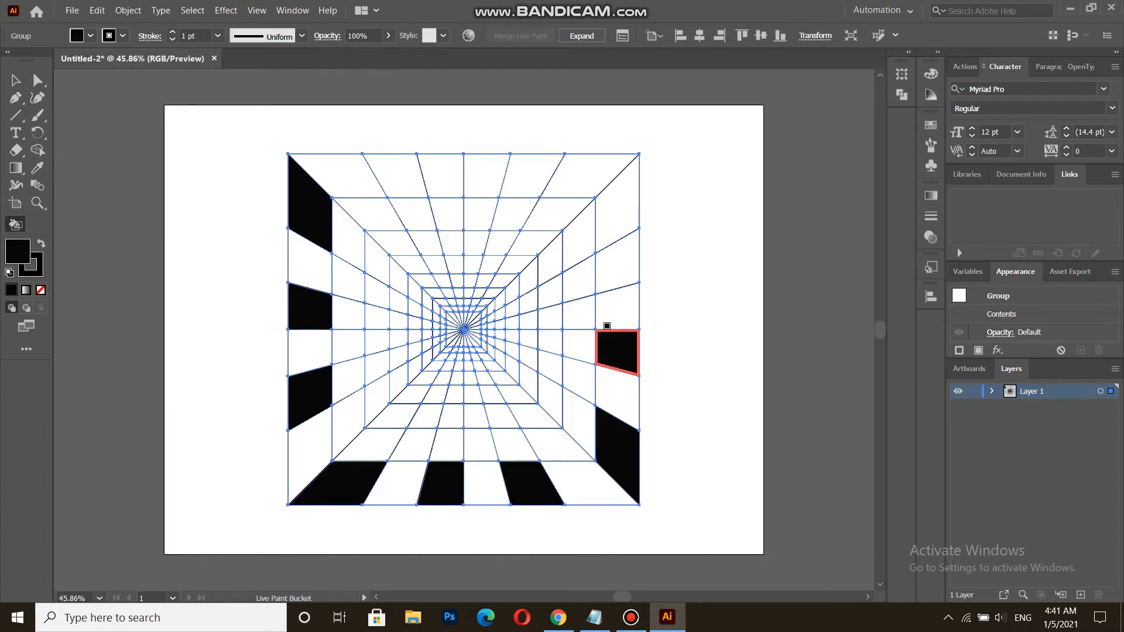
click(606, 252)
click(577, 159)
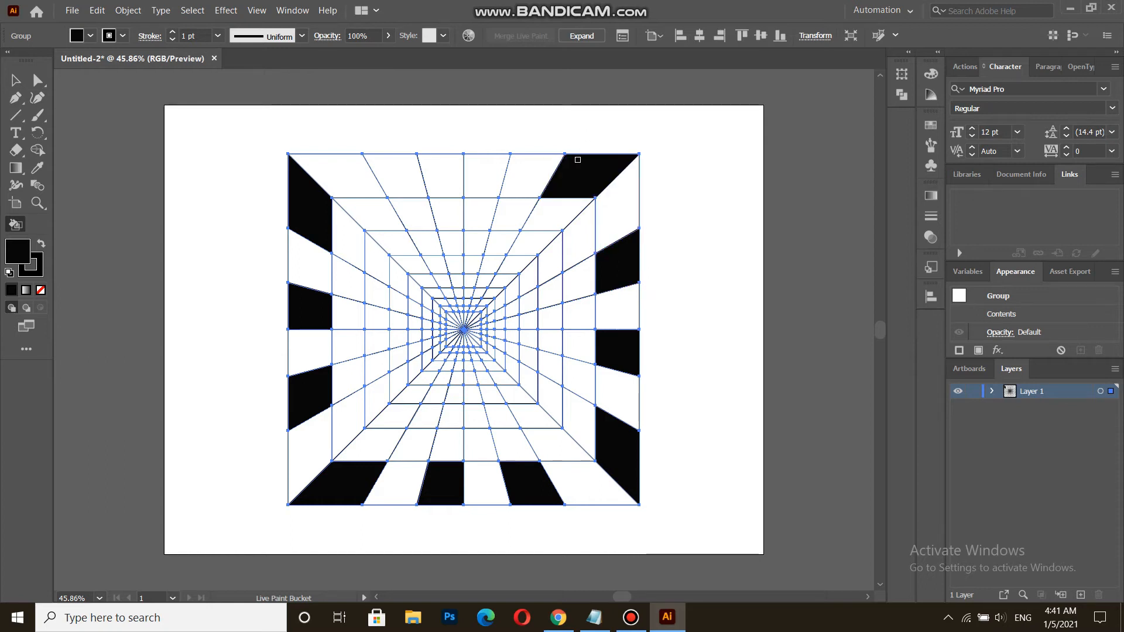
click(474, 171)
click(405, 178)
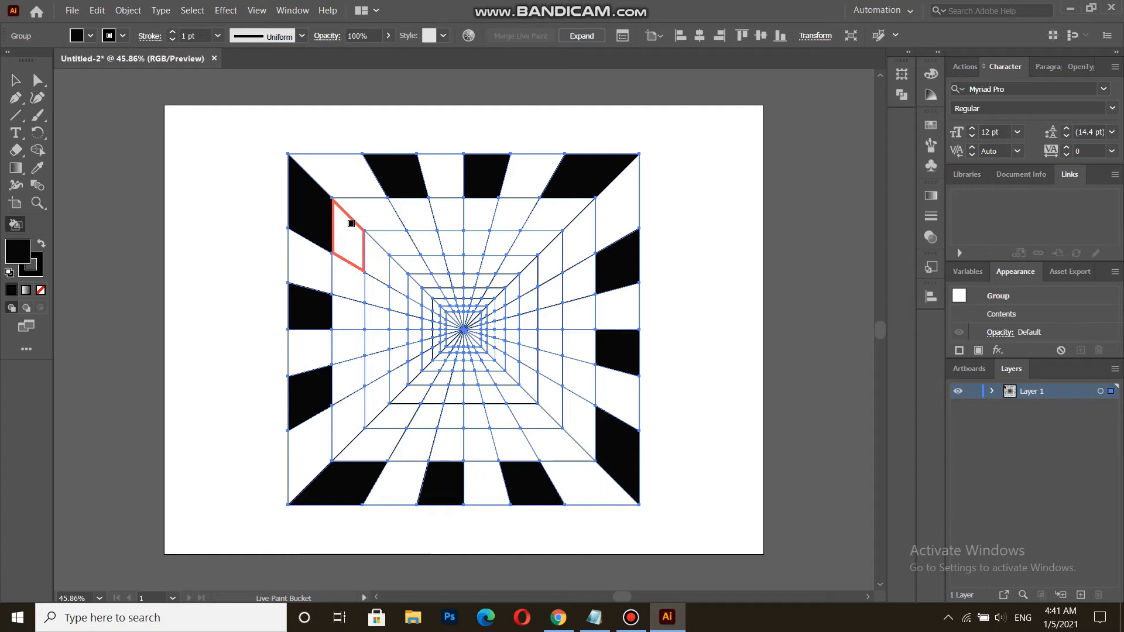
Step: Fill alternate cells of the second ring black, offset by one cell from the outermost ring to form a checkerboard
click(342, 264)
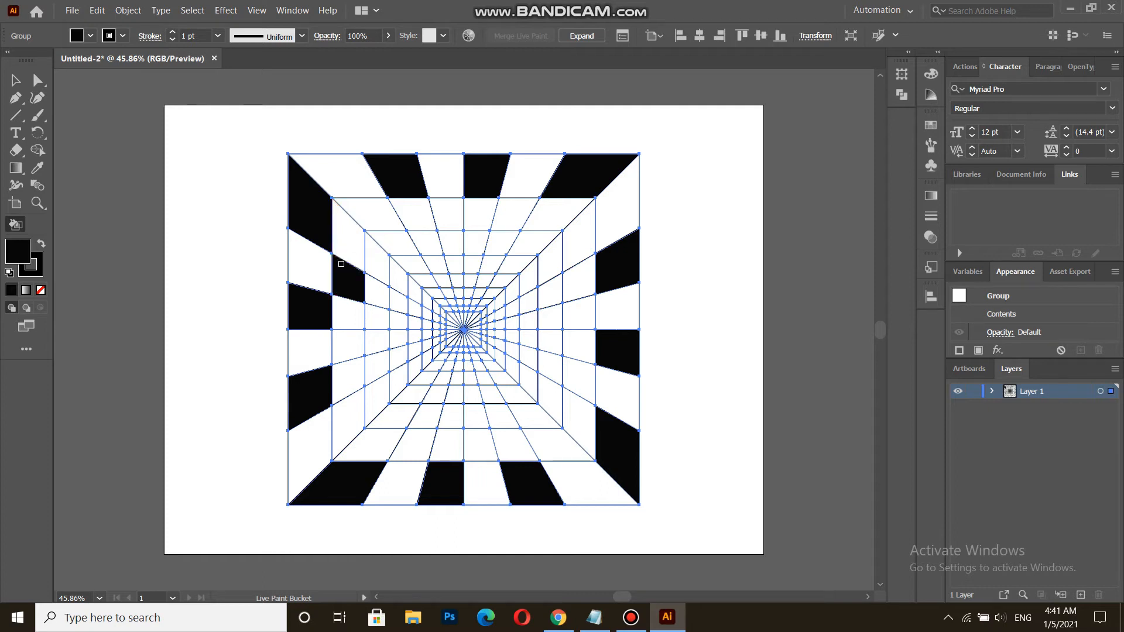
click(342, 328)
click(344, 404)
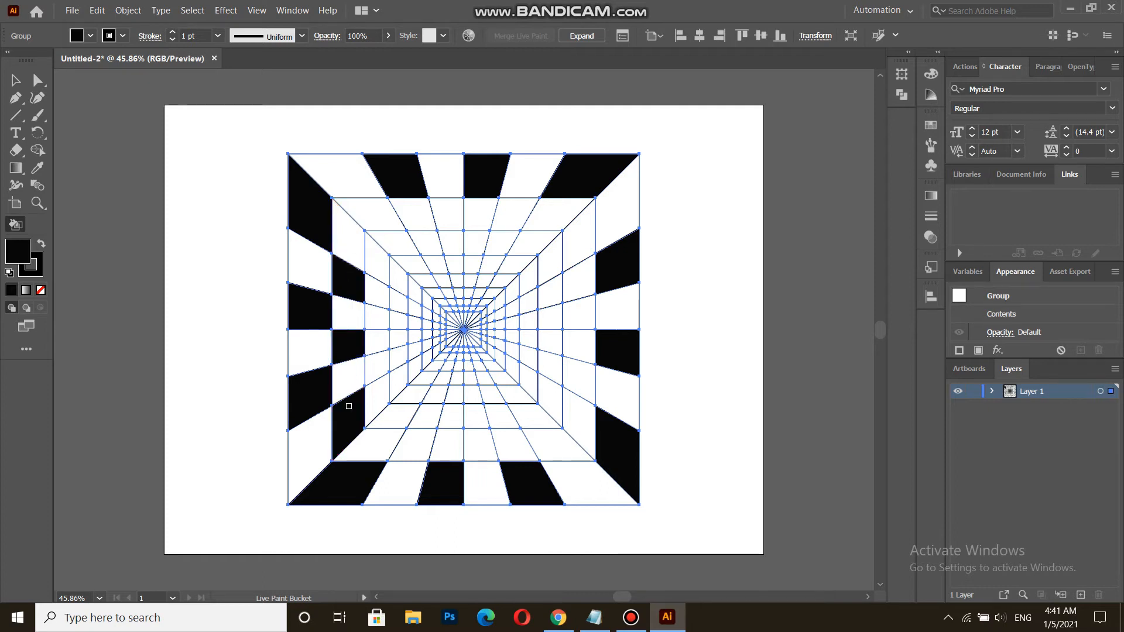
click(410, 432)
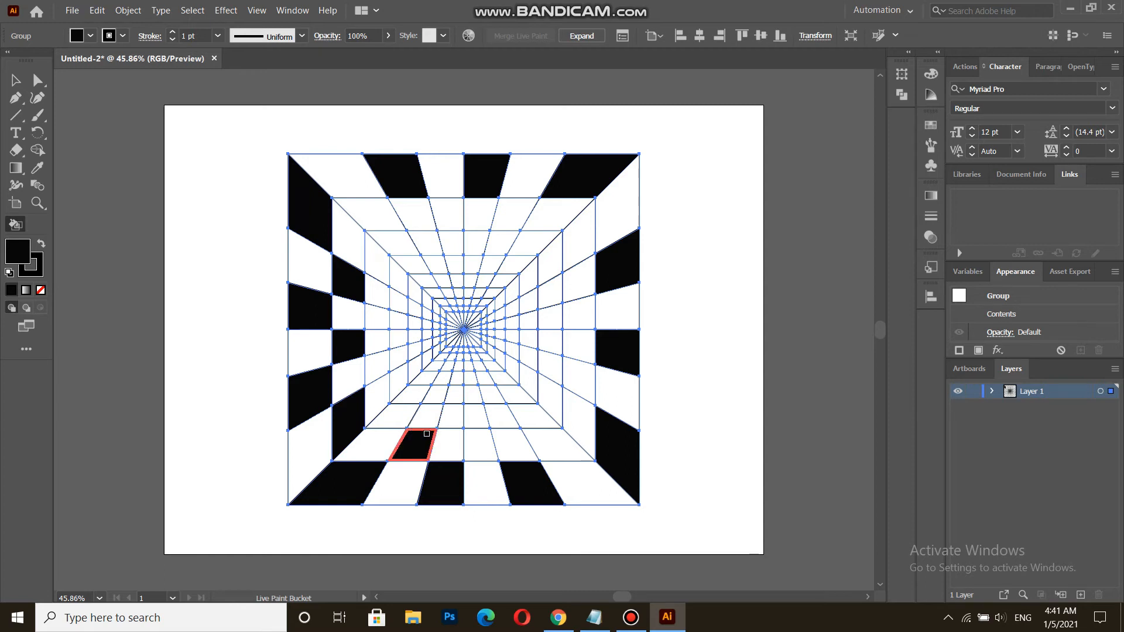
click(478, 433)
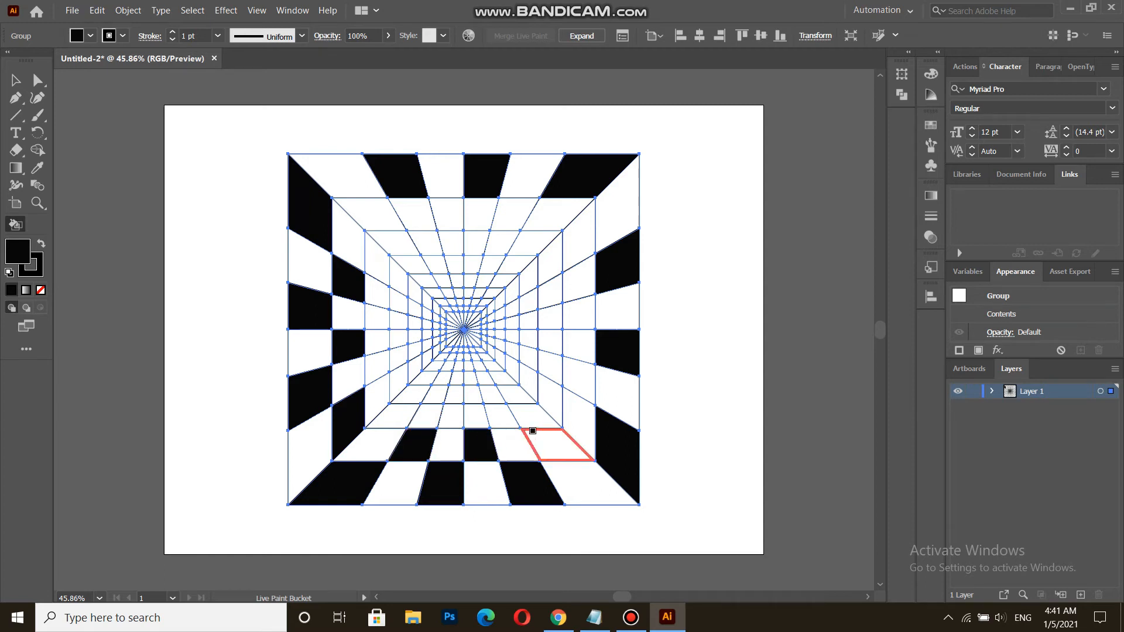
click(541, 430)
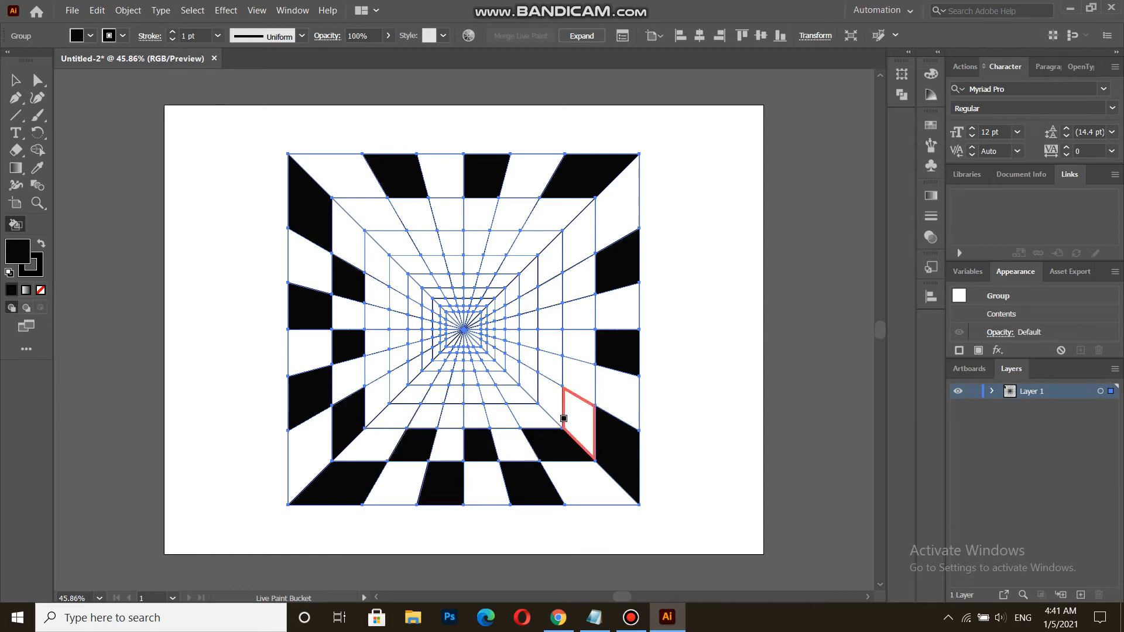
click(577, 380)
click(563, 310)
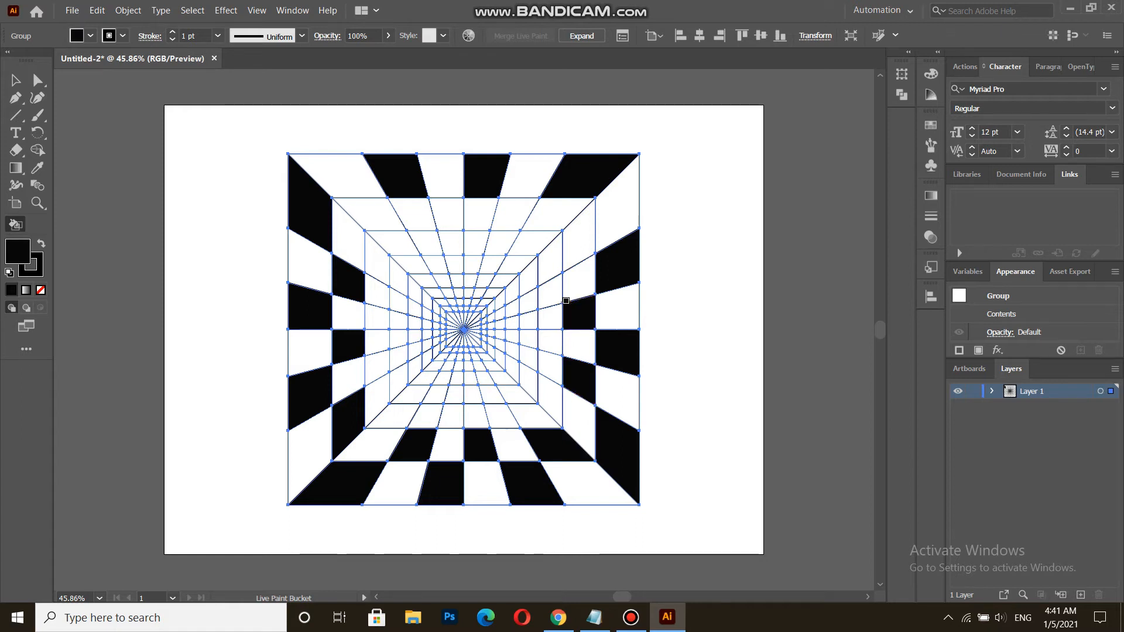
click(569, 234)
click(510, 205)
click(445, 208)
click(380, 212)
Step: Fill alternate cells of the third ring black, offset by one cell from the second ring
click(377, 316)
click(373, 363)
click(386, 410)
click(449, 410)
click(498, 410)
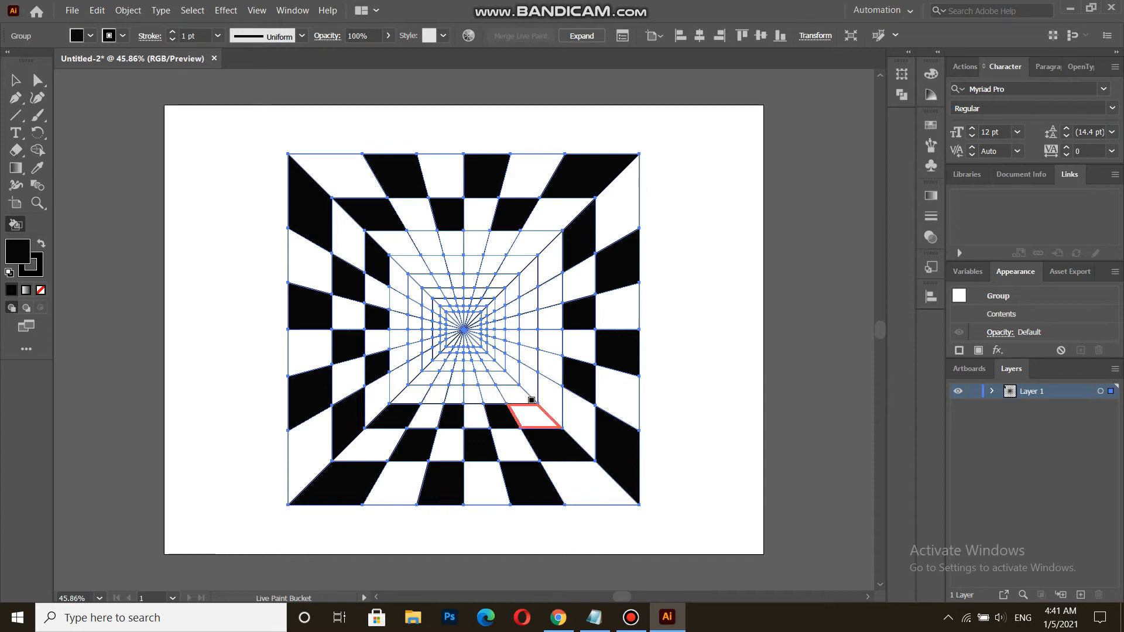
click(549, 384)
click(545, 325)
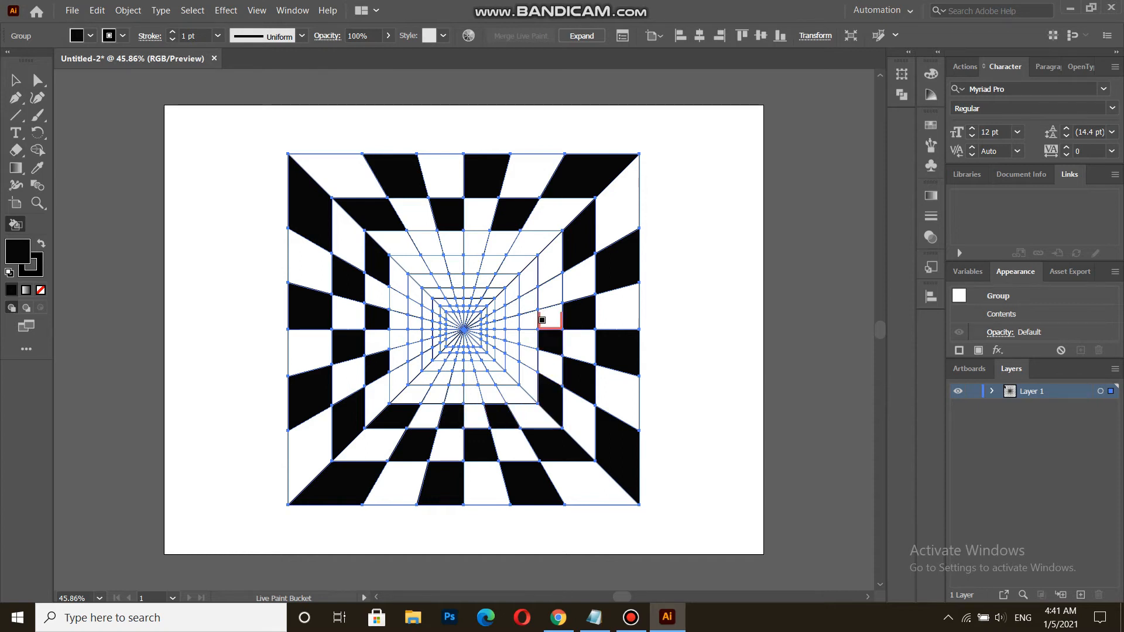
click(538, 274)
click(530, 238)
click(478, 237)
click(420, 232)
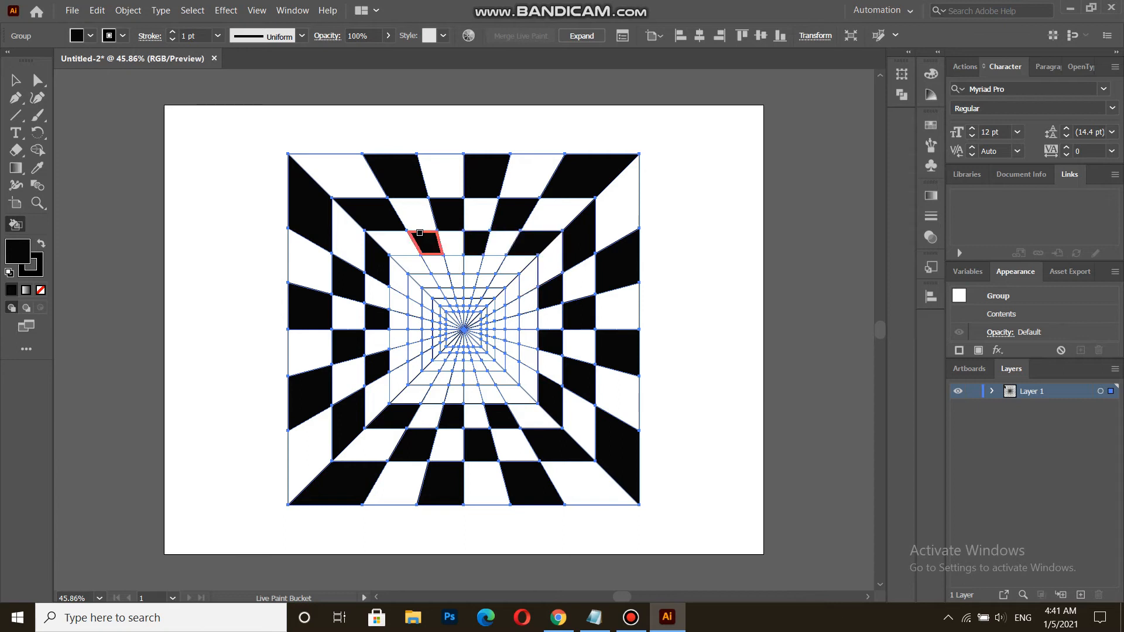
Step: Fill alternate cells of the fourth ring black, offset by one cell from the third ring
click(390, 286)
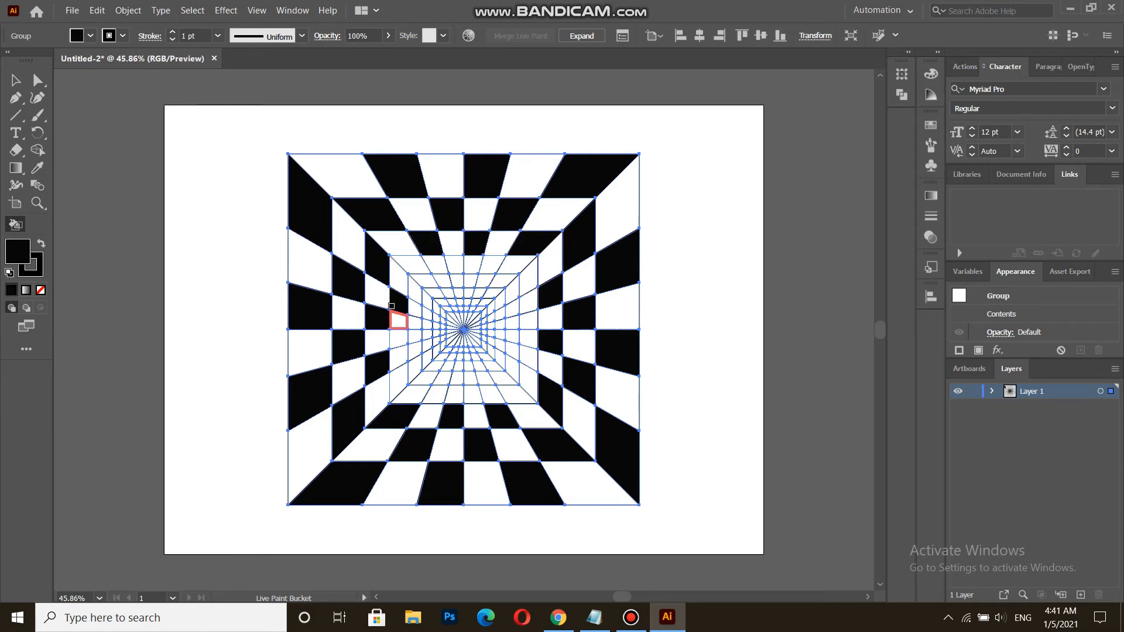
click(392, 331)
click(392, 374)
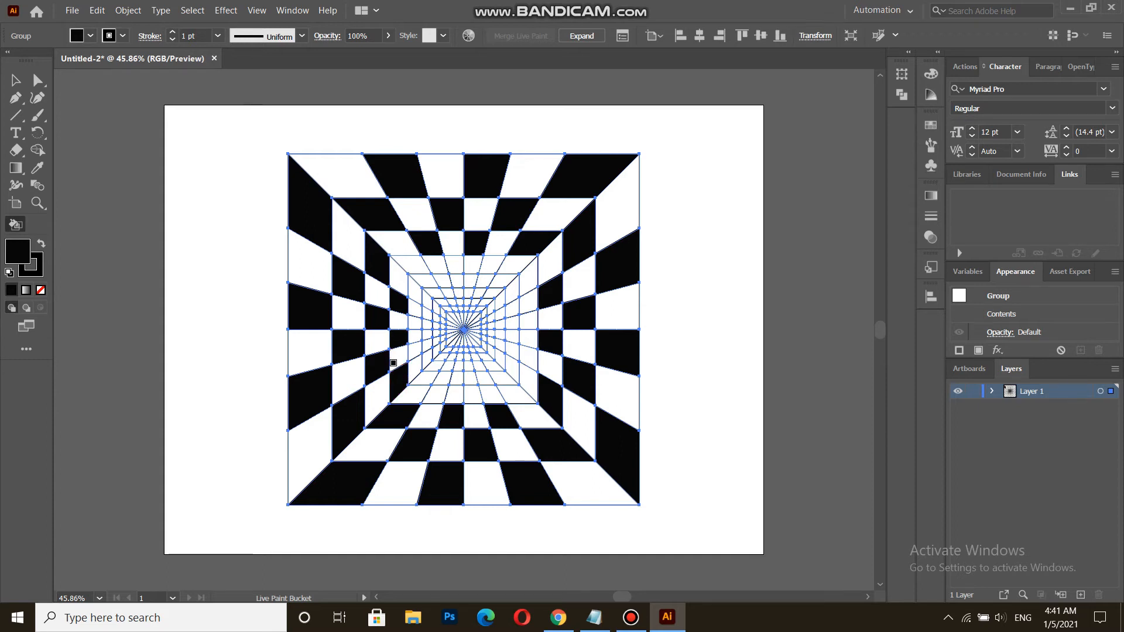
click(432, 387)
click(468, 384)
click(502, 378)
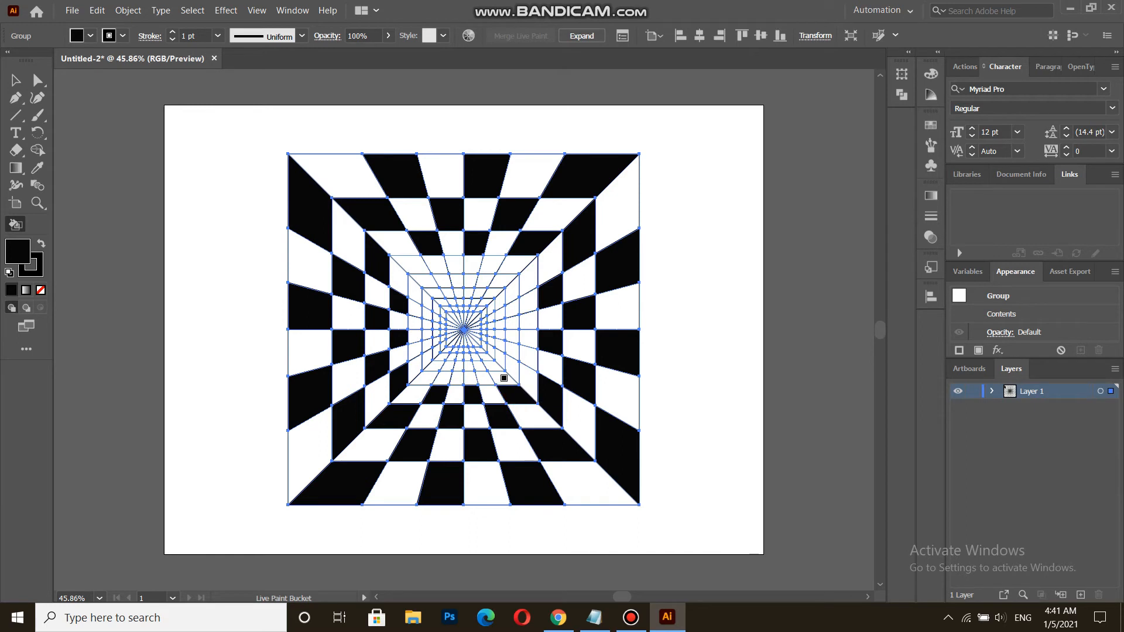
click(523, 343)
click(527, 322)
click(528, 277)
click(495, 262)
click(455, 258)
click(415, 260)
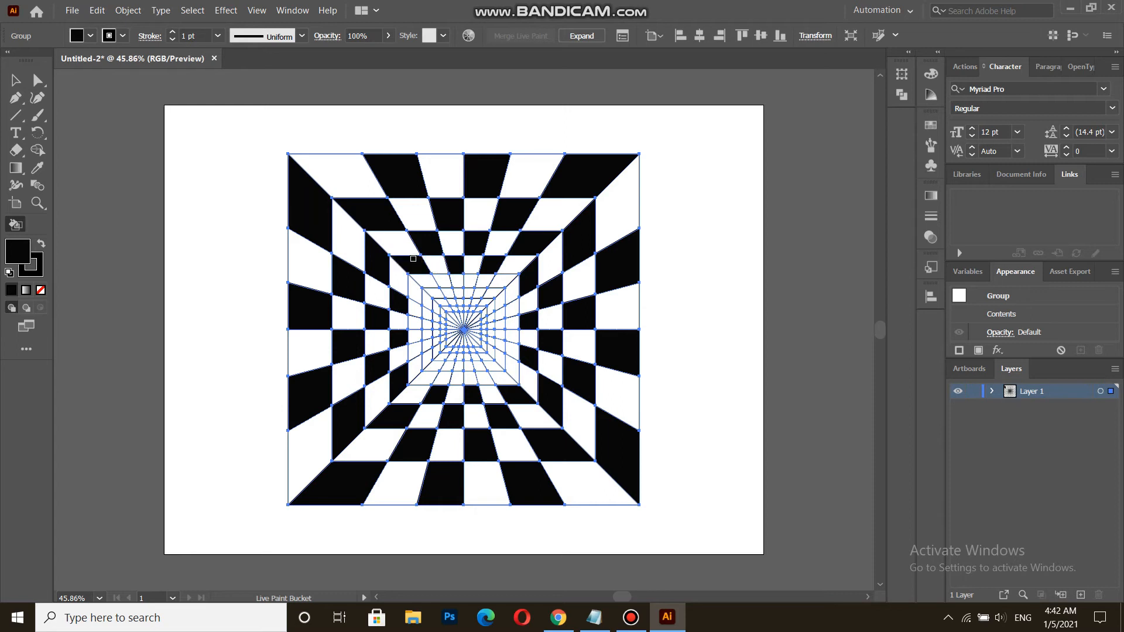
Step: Fill alternate cells of the fifth ring black, starting with the left side's uppermost cell, offset by one cell from the fourth ring
key(v)
key(ctrl+plus)
key(ctrl+plus)
key(ctrl+plus)
key(ctrl+plus)
key(k)
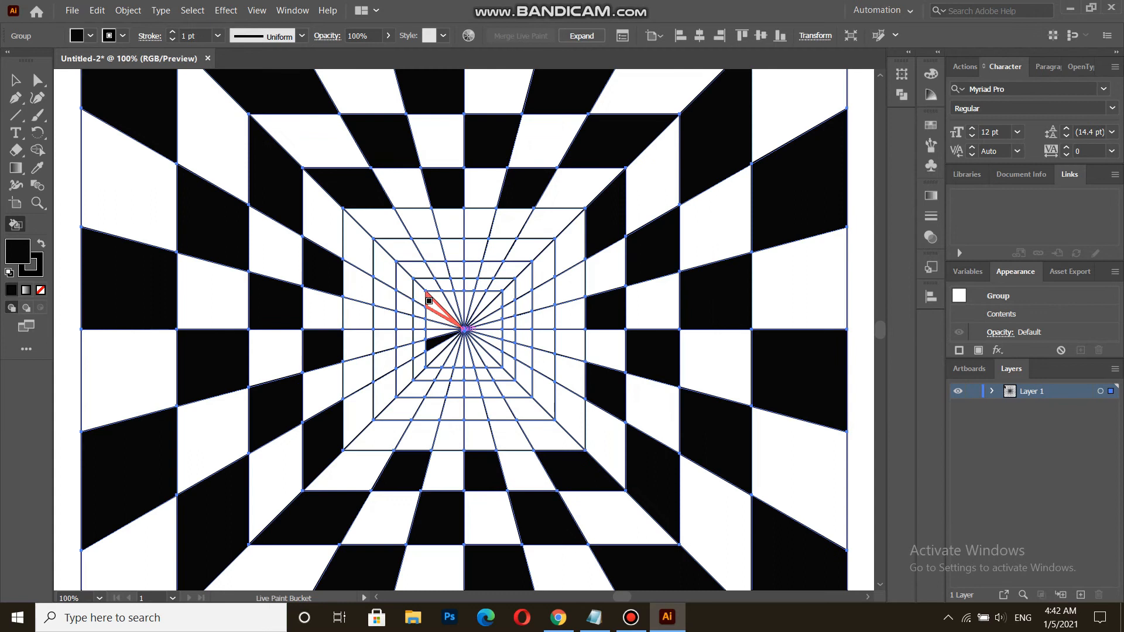
click(350, 236)
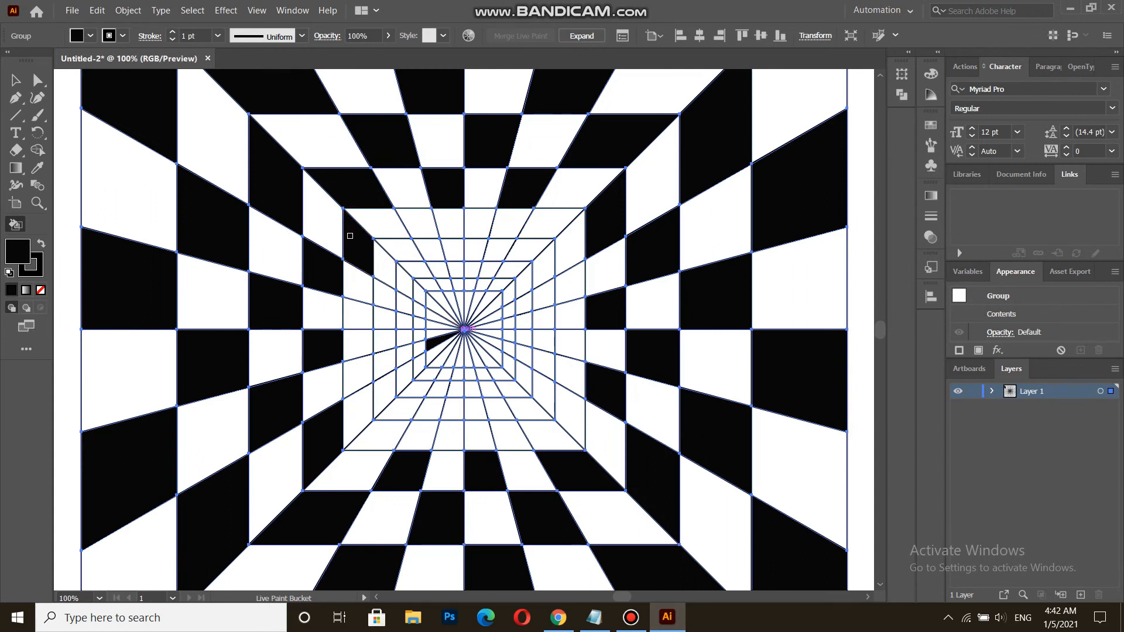
click(351, 301)
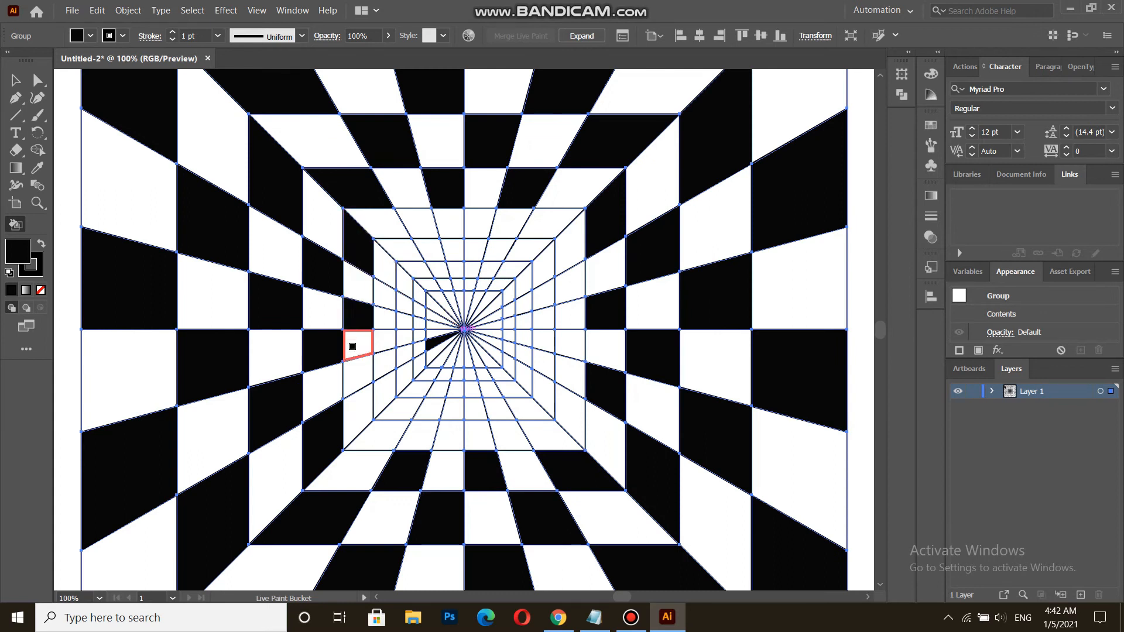
click(352, 366)
click(373, 424)
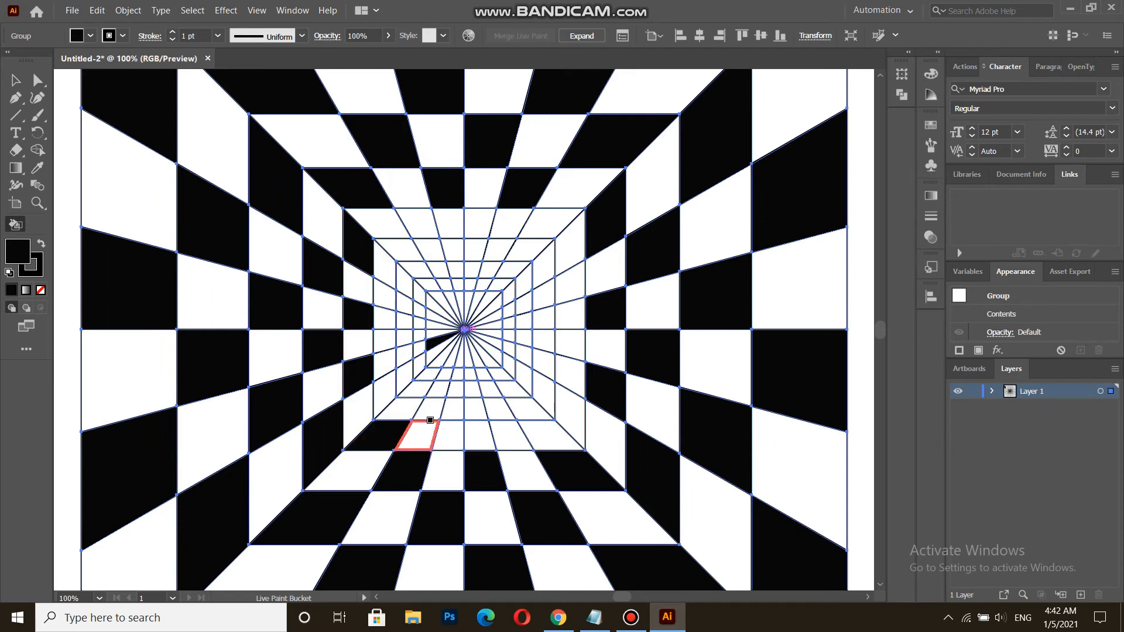
click(449, 430)
click(514, 424)
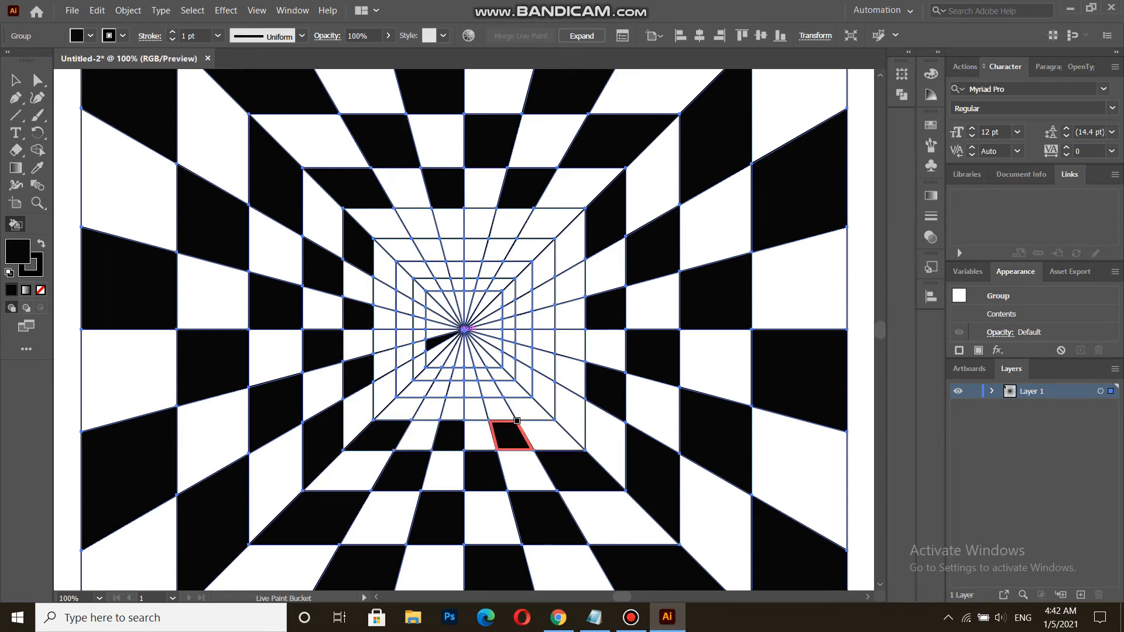
click(560, 402)
click(563, 344)
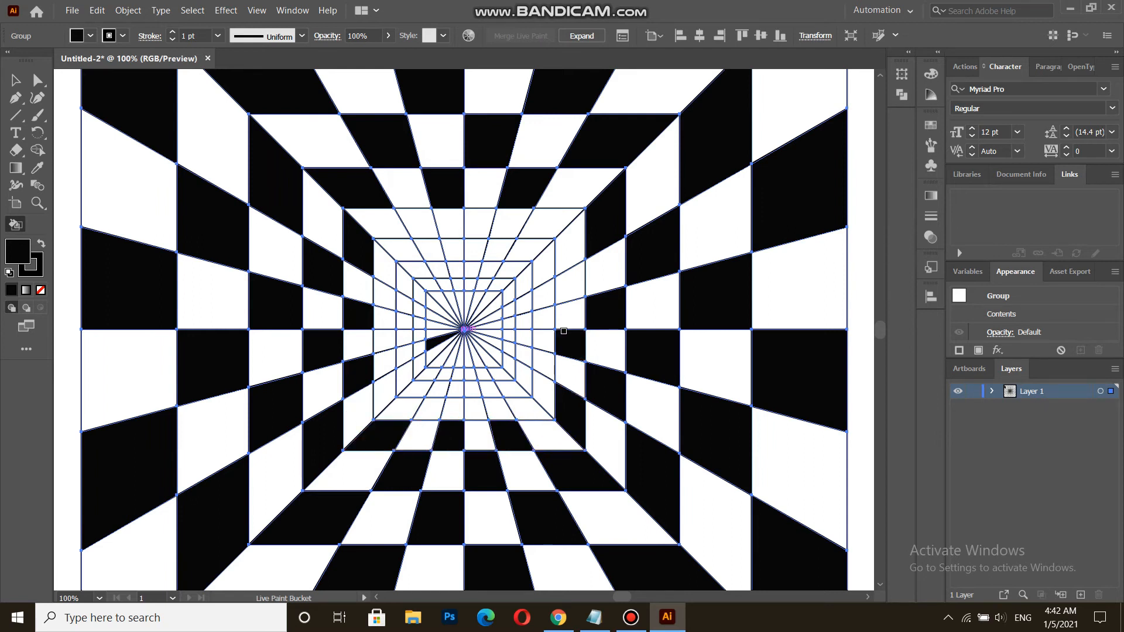
click(560, 287)
click(553, 223)
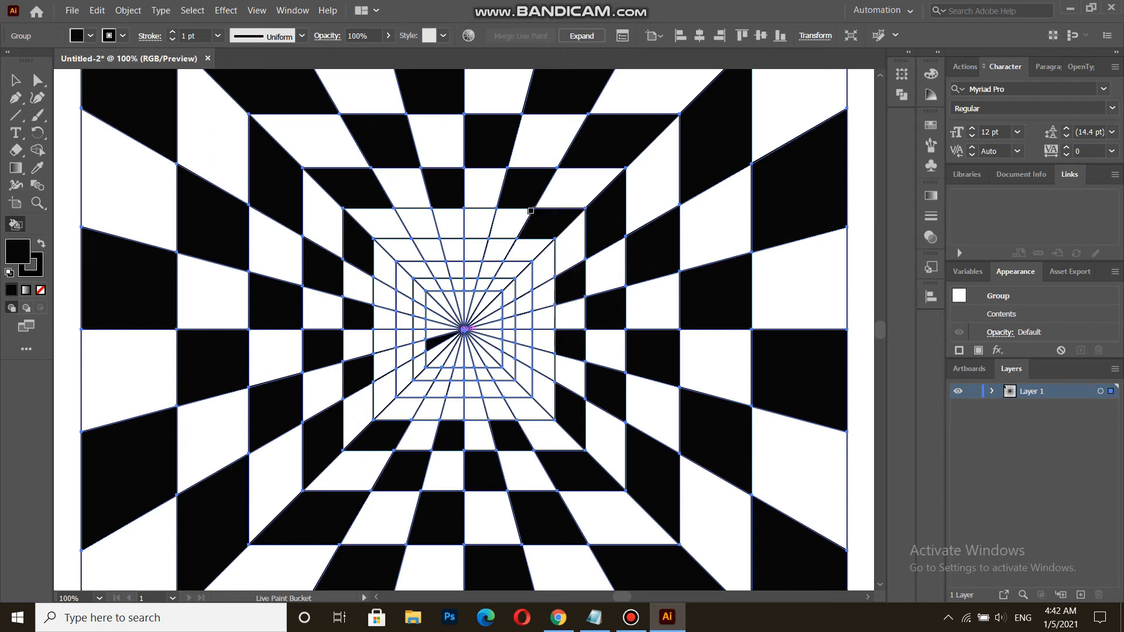
click(472, 212)
click(420, 215)
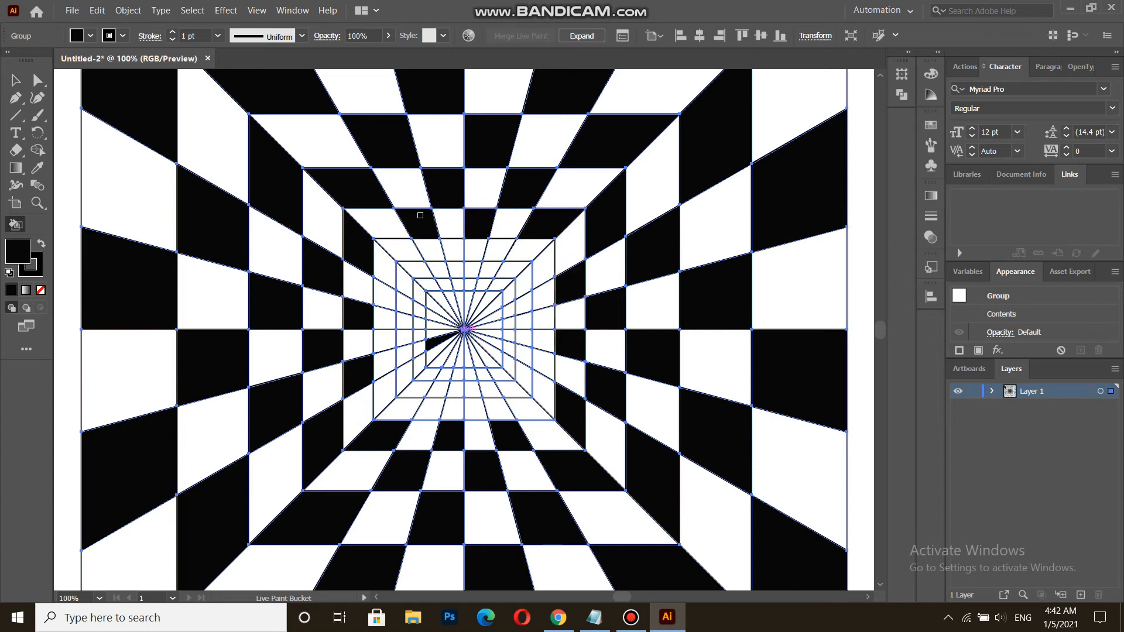
Step: Fill alternate cells of the sixth ring black, offset by one cell from the fifth ring
click(379, 278)
click(379, 339)
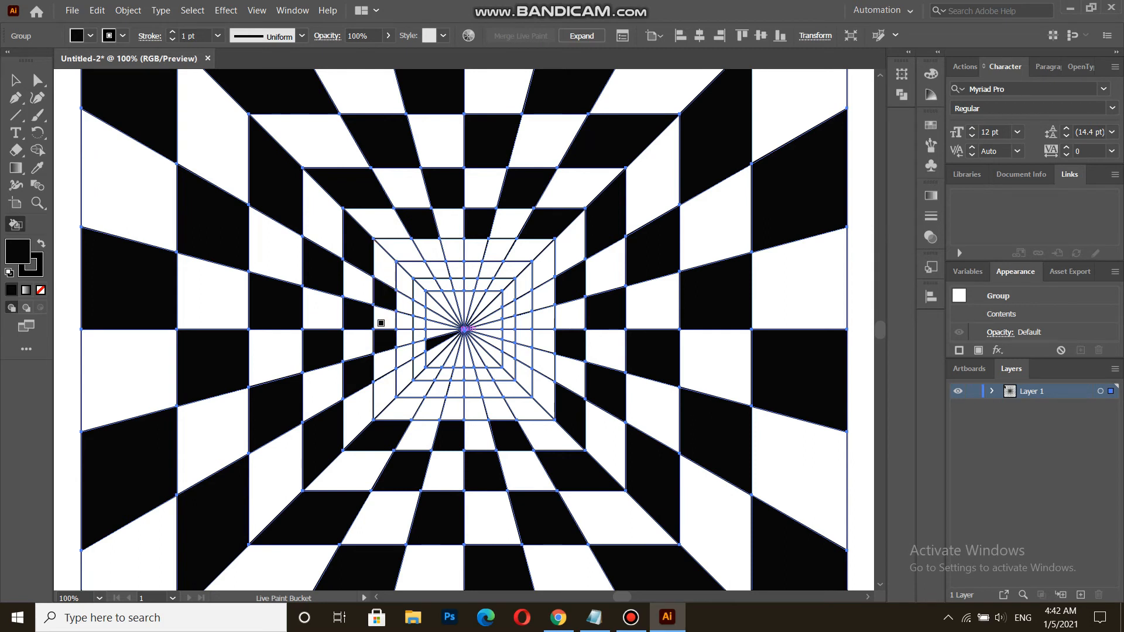
click(388, 378)
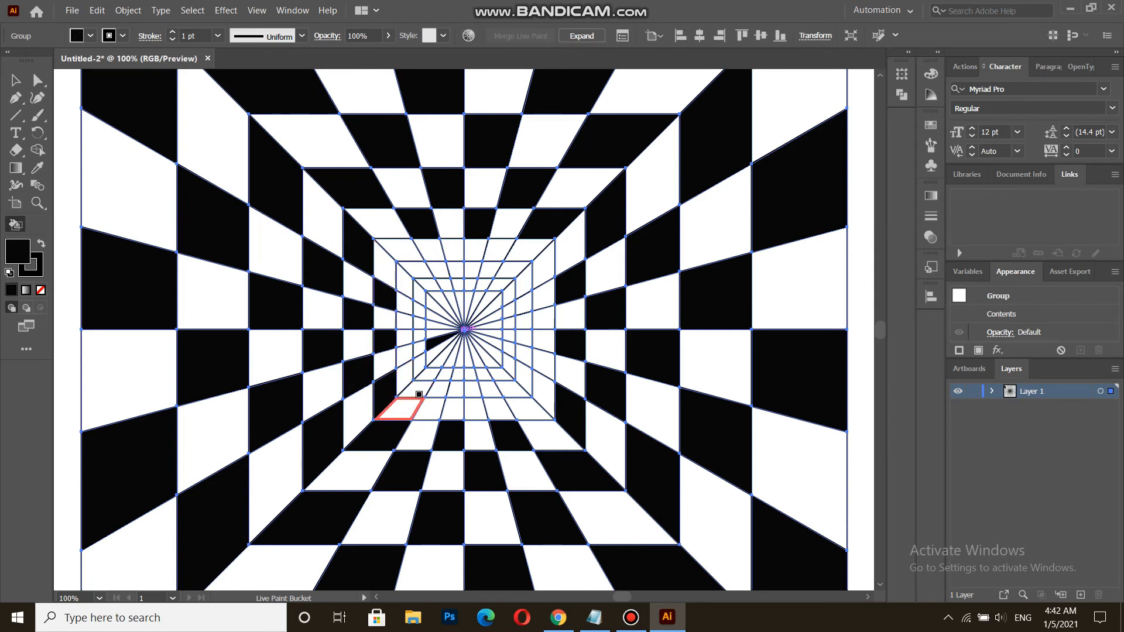
click(432, 407)
click(471, 397)
click(521, 409)
click(542, 359)
click(542, 318)
click(542, 266)
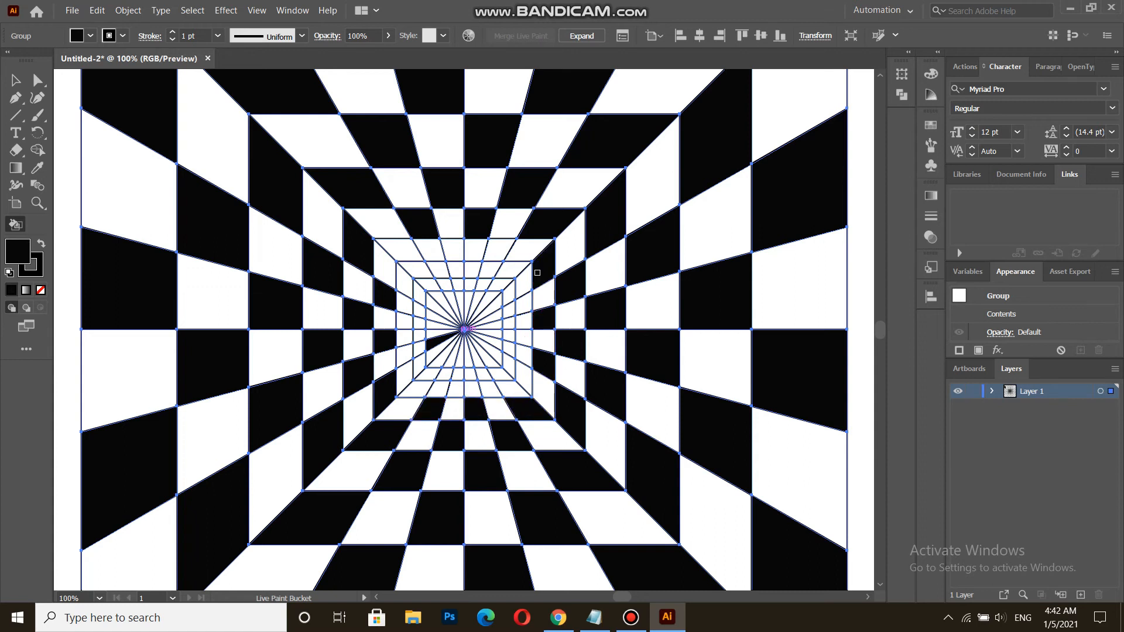
click(494, 251)
click(475, 249)
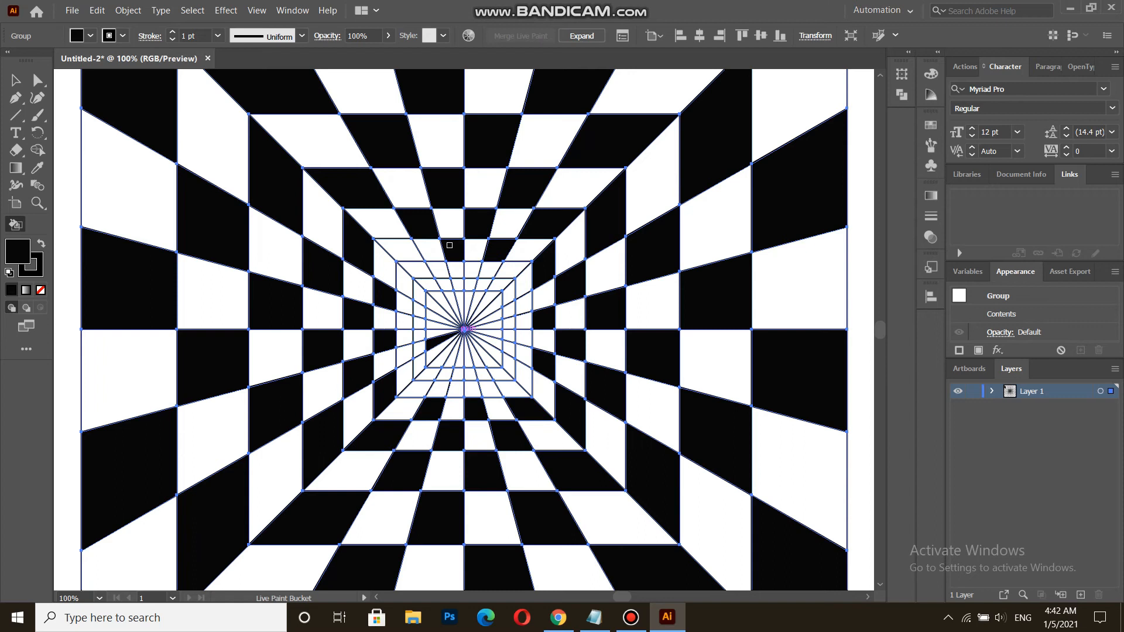
Step: Fill alternate cells of the seventh ring black, offset by one cell from the sixth ring
click(397, 275)
click(402, 302)
click(404, 351)
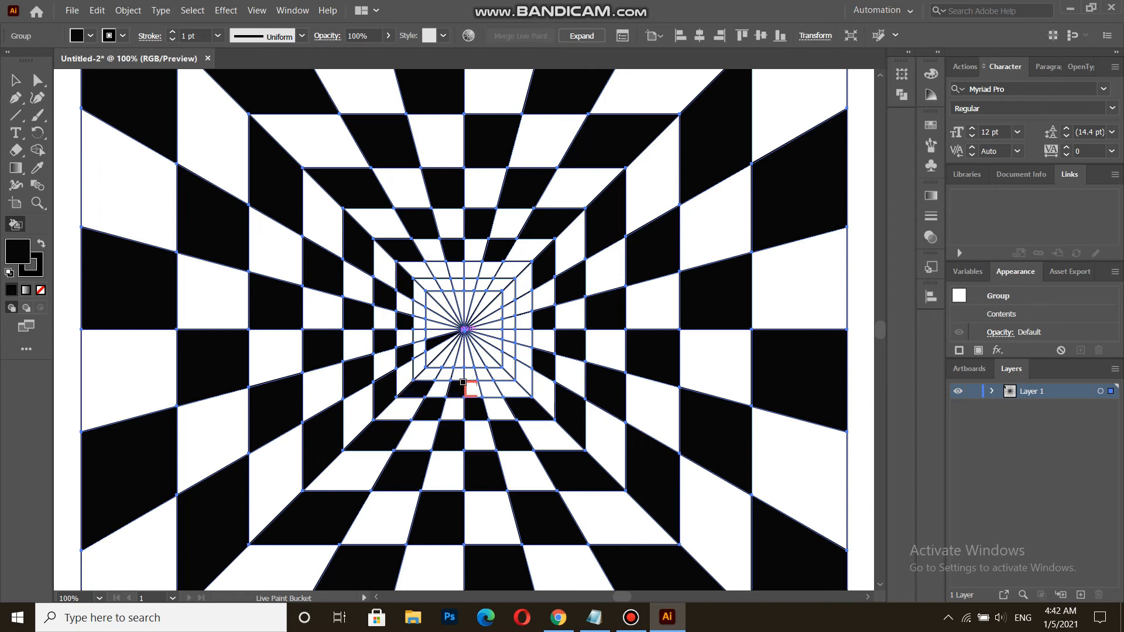
click(522, 326)
click(523, 311)
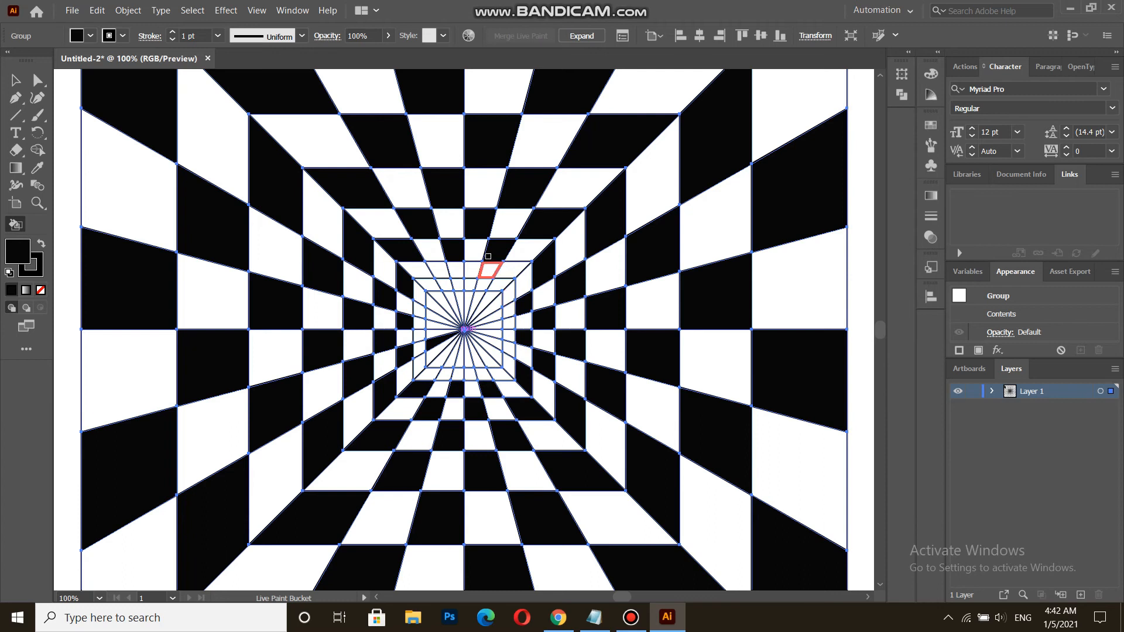
click(511, 262)
click(490, 263)
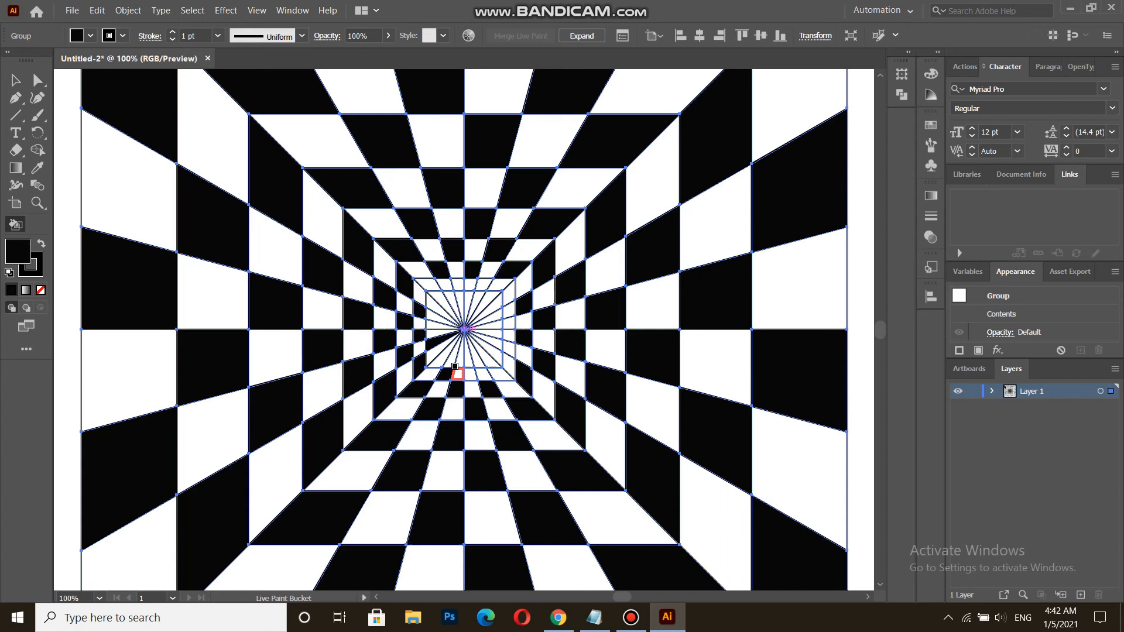
Step: Fill alternate cells of the eighth ring around the central square black, offset by one cell from the seventh ring
click(457, 367)
click(487, 366)
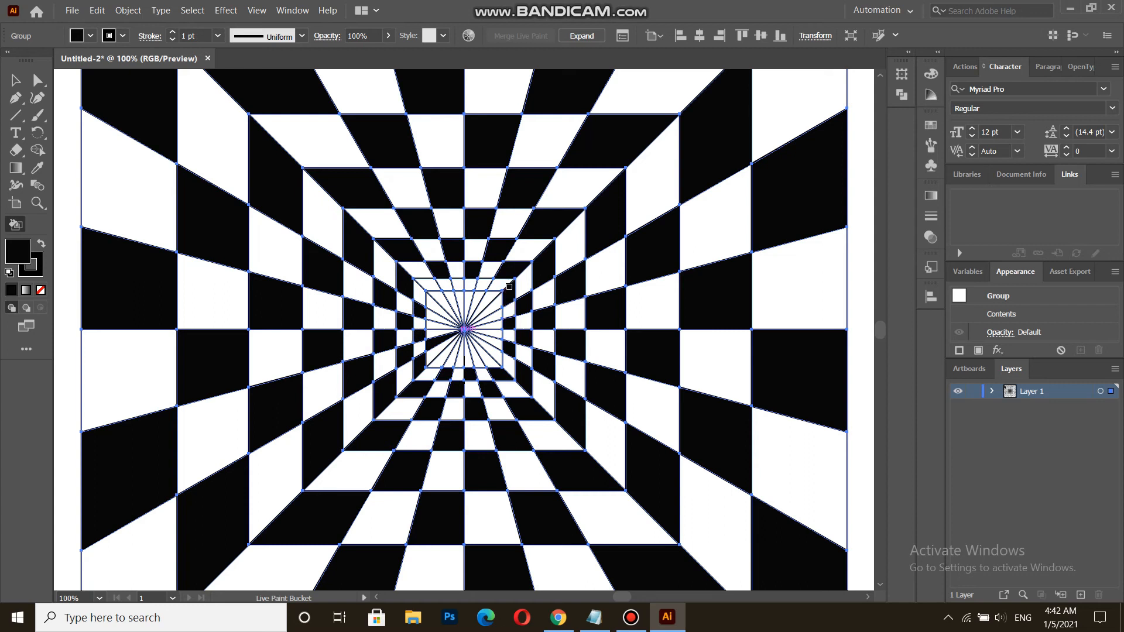
click(457, 285)
click(432, 284)
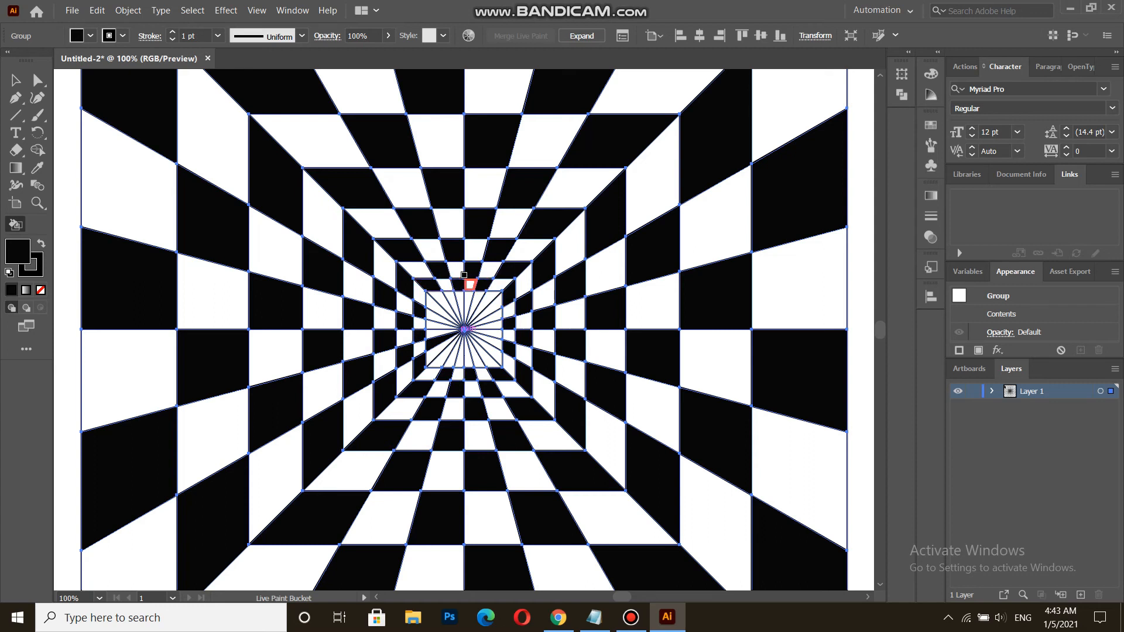
Step: Expand the Live Paint group and merge the wedges of the innermost square into one solid black square with Shape Builder
key(z)
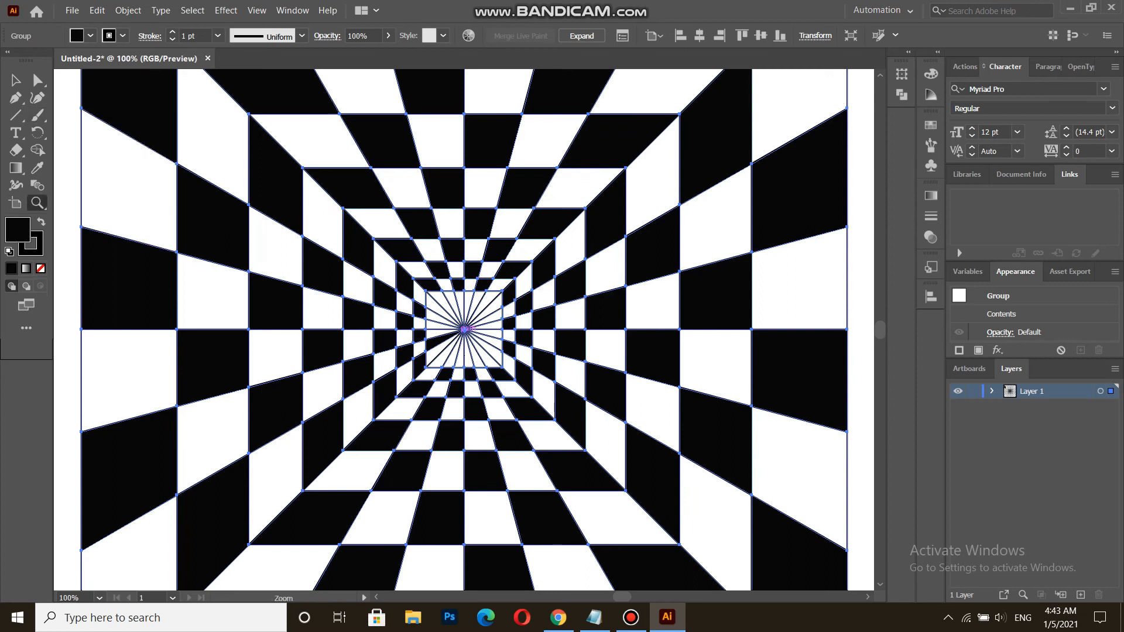
drag(427, 292, 534, 391)
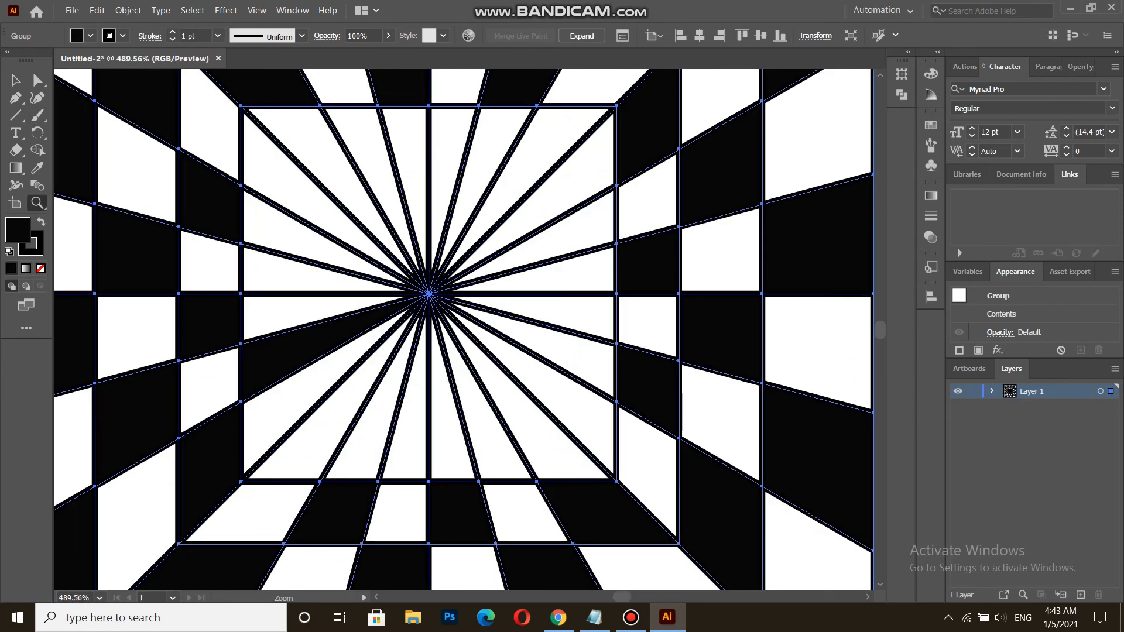
click(582, 35)
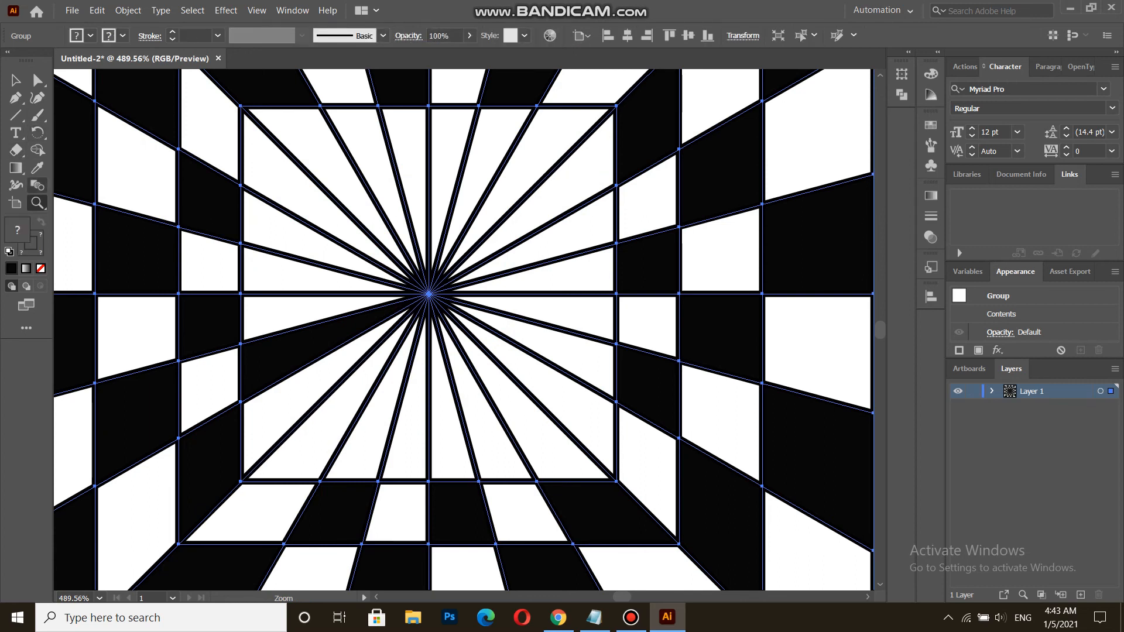
click(37, 150)
mouse_move(328, 182)
mouse_down()
mouse_move(421, 153)
mouse_move(544, 218)
mouse_move(553, 363)
mouse_move(363, 386)
mouse_move(335, 354)
mouse_move(320, 281)
mouse_move(327, 247)
mouse_up()
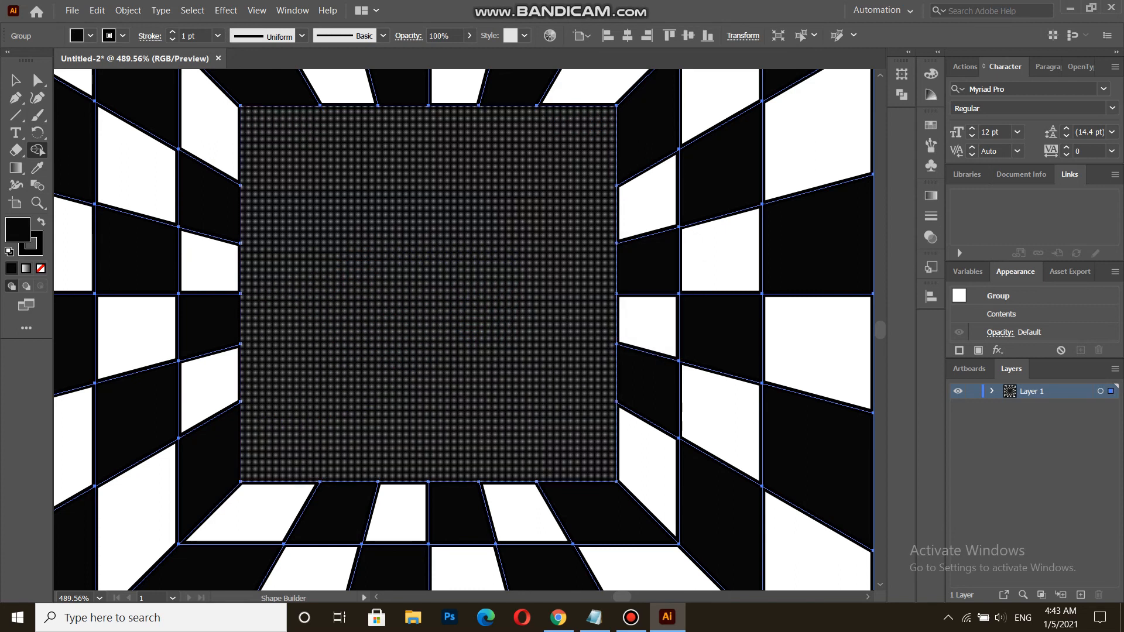
key(v)
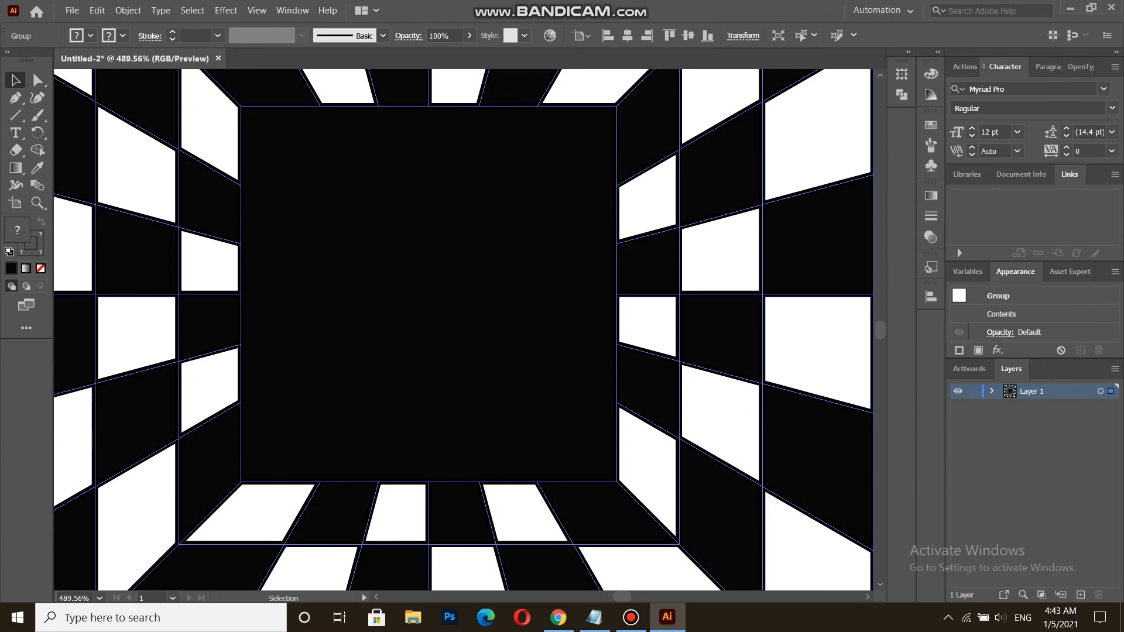
key(ctrl+1)
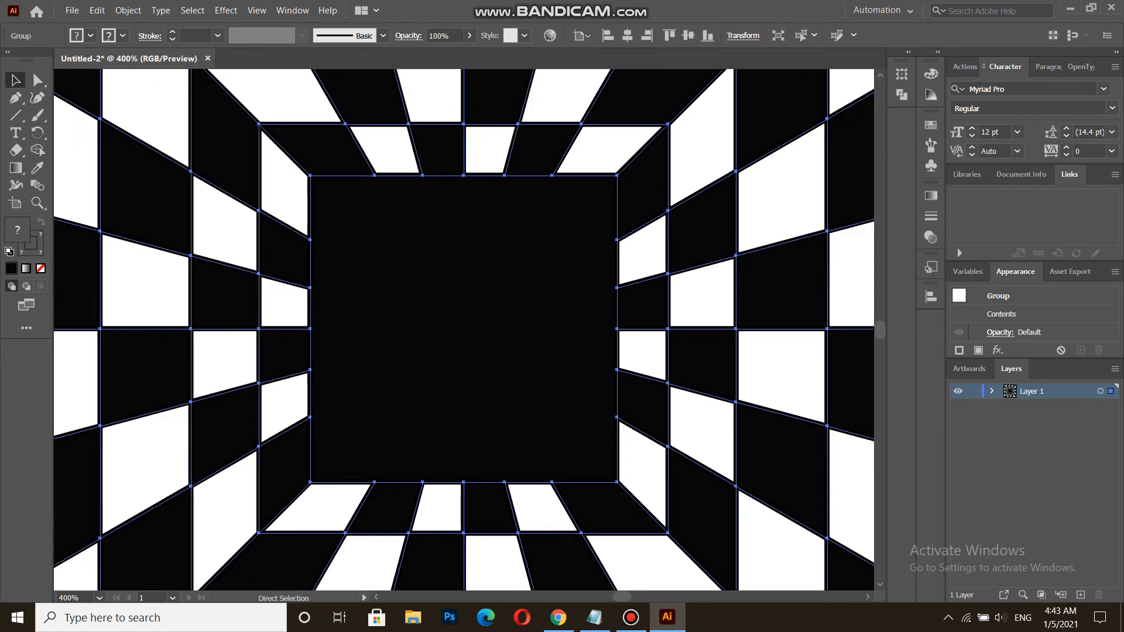
key(ctrl+minus)
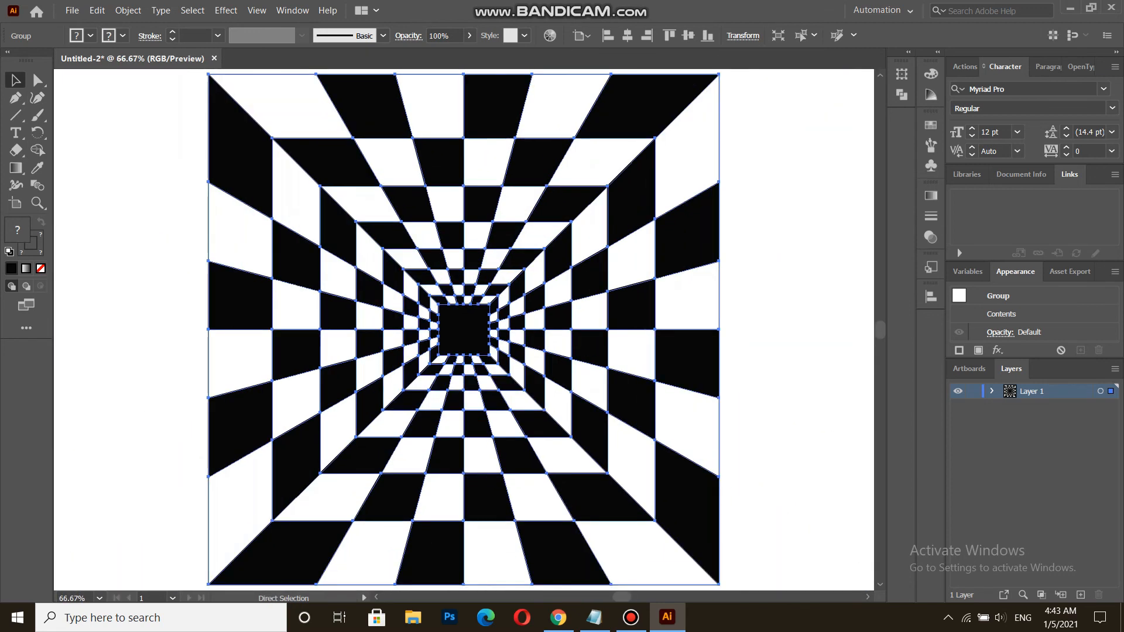
key(ctrl+minus)
key(ctrl+shift+a)
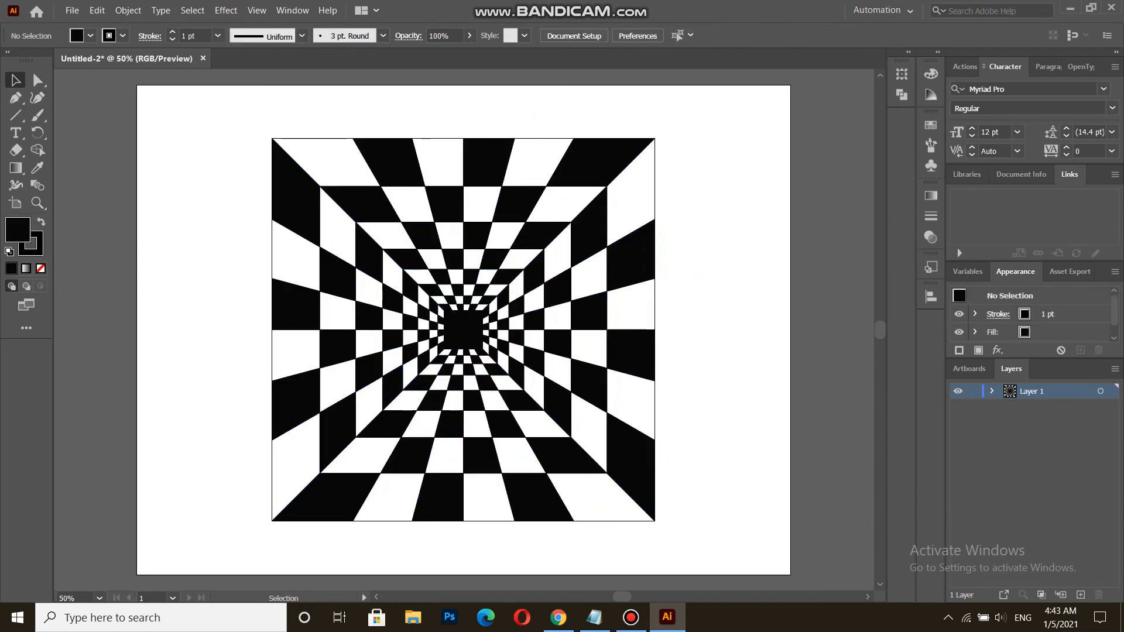
Step: Draw a rectangle that exactly covers the whole checkerboard tunnel, from its upper-left corner to its lower-right corner
key(backslash)
click(16, 115)
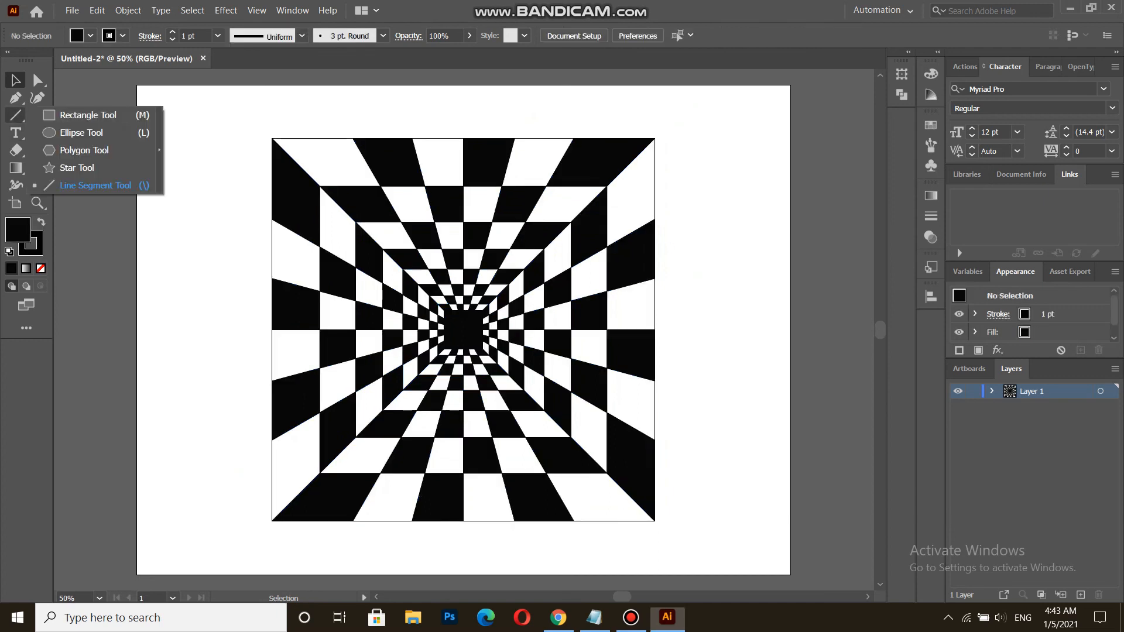
click(88, 113)
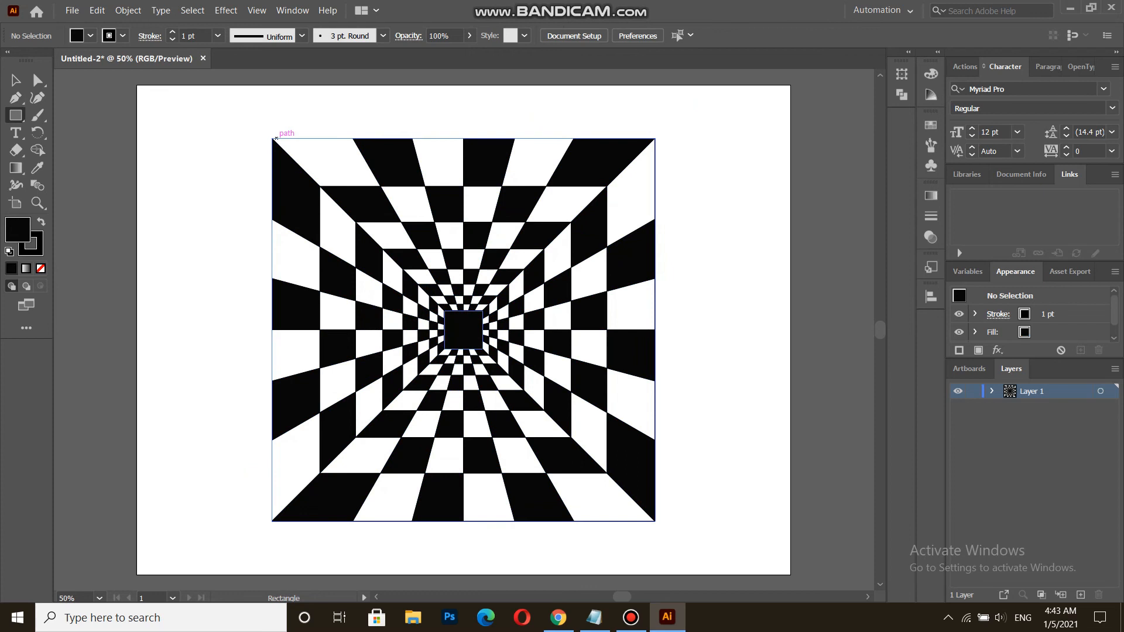
drag(271, 139, 655, 521)
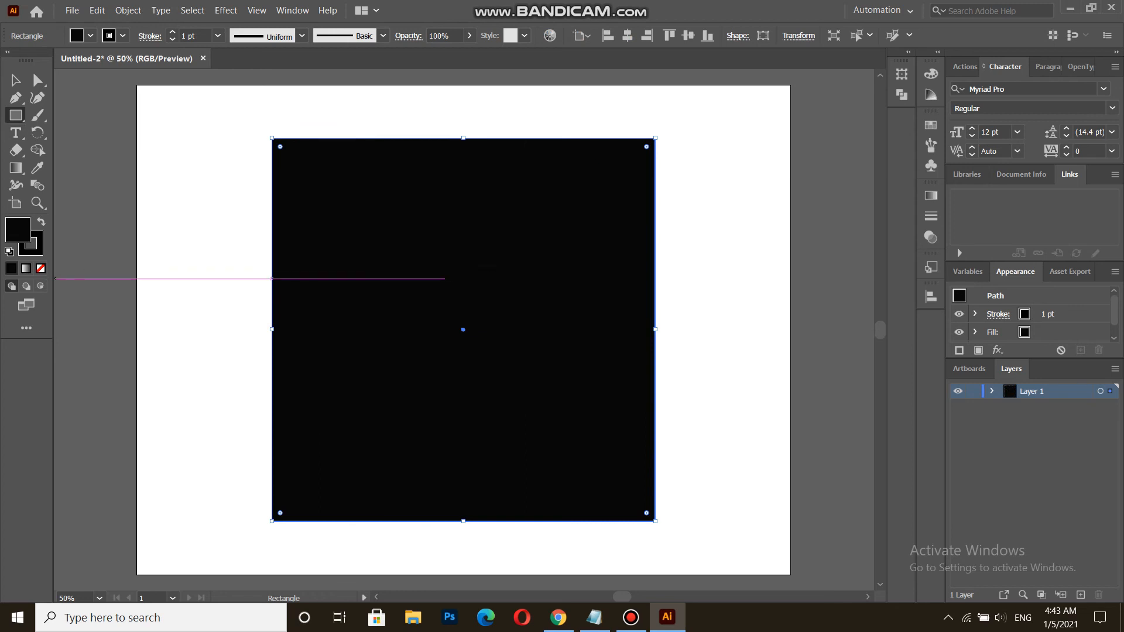
Step: Fill the covering square with a radial gradient and reverse it so black is at the centre and white at the edge
key(g)
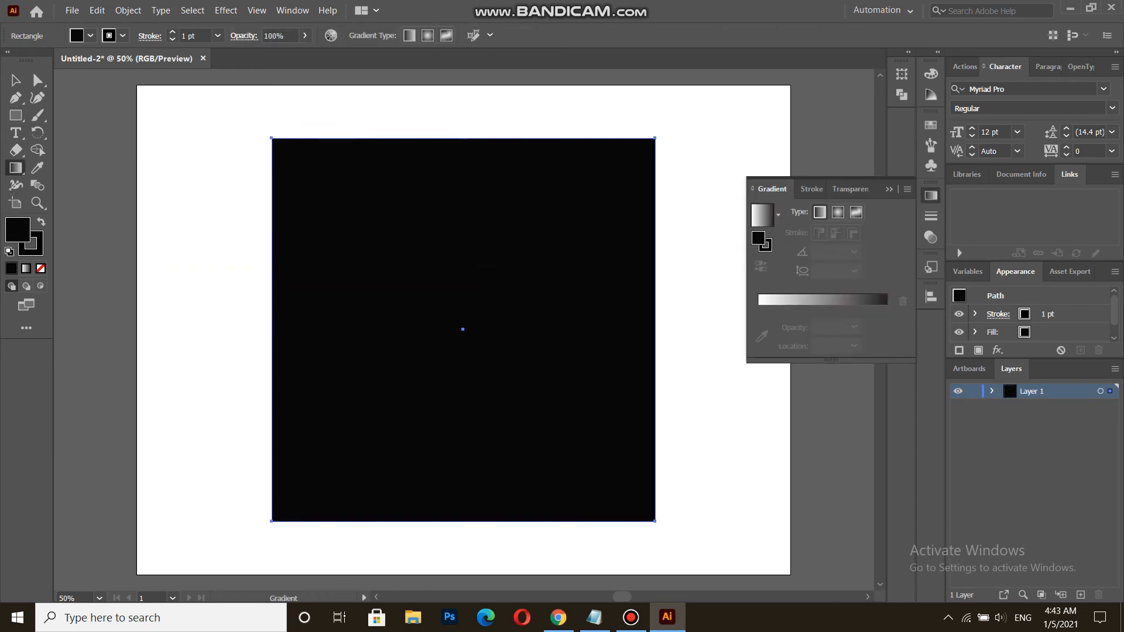
click(837, 212)
click(760, 265)
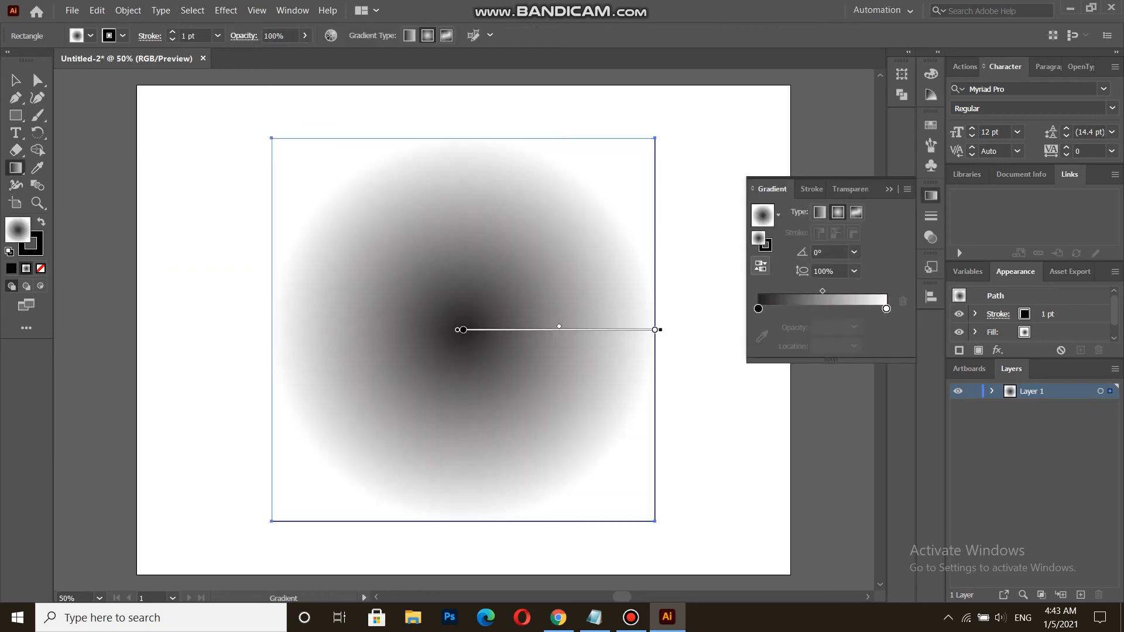
click(888, 189)
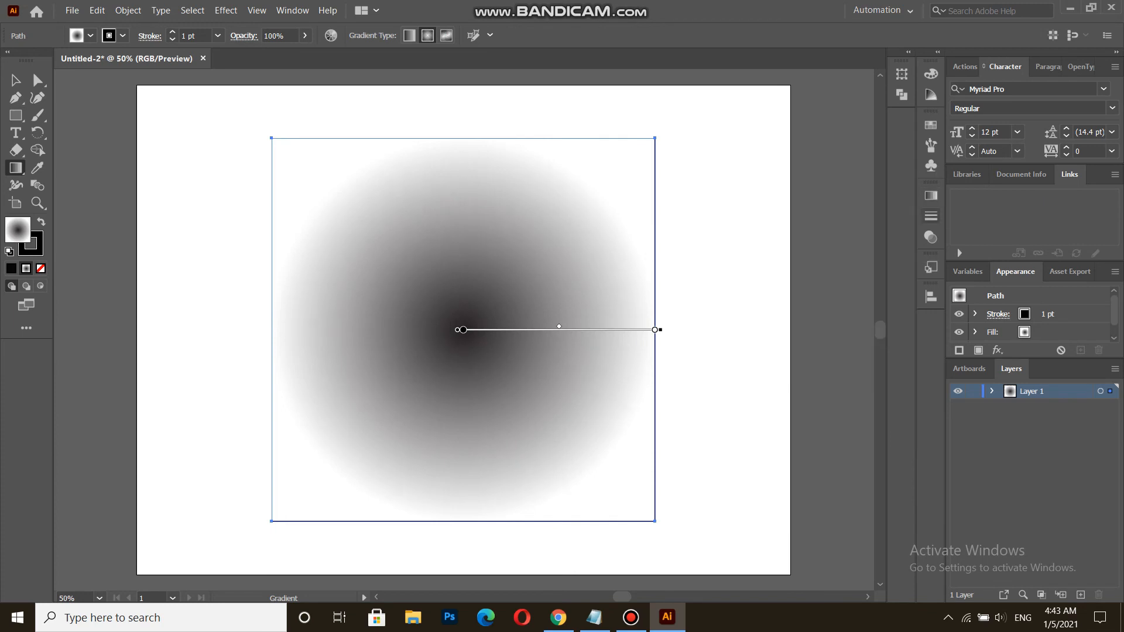
Step: Change the blending mode of the gradient square in its transparency settings
click(930, 236)
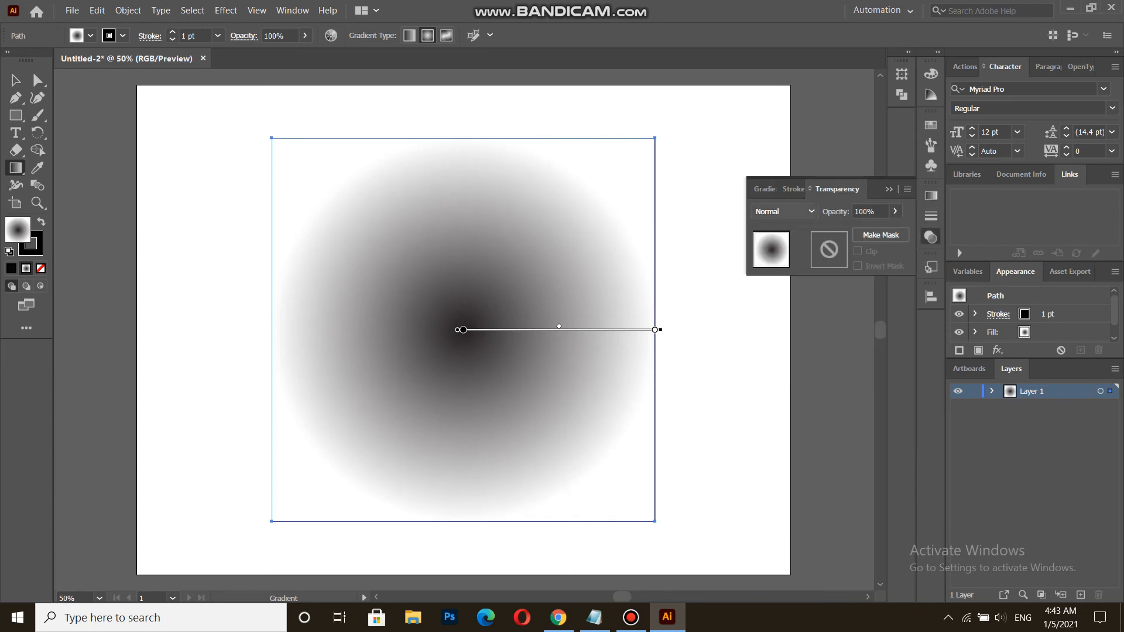
click(783, 211)
click(781, 263)
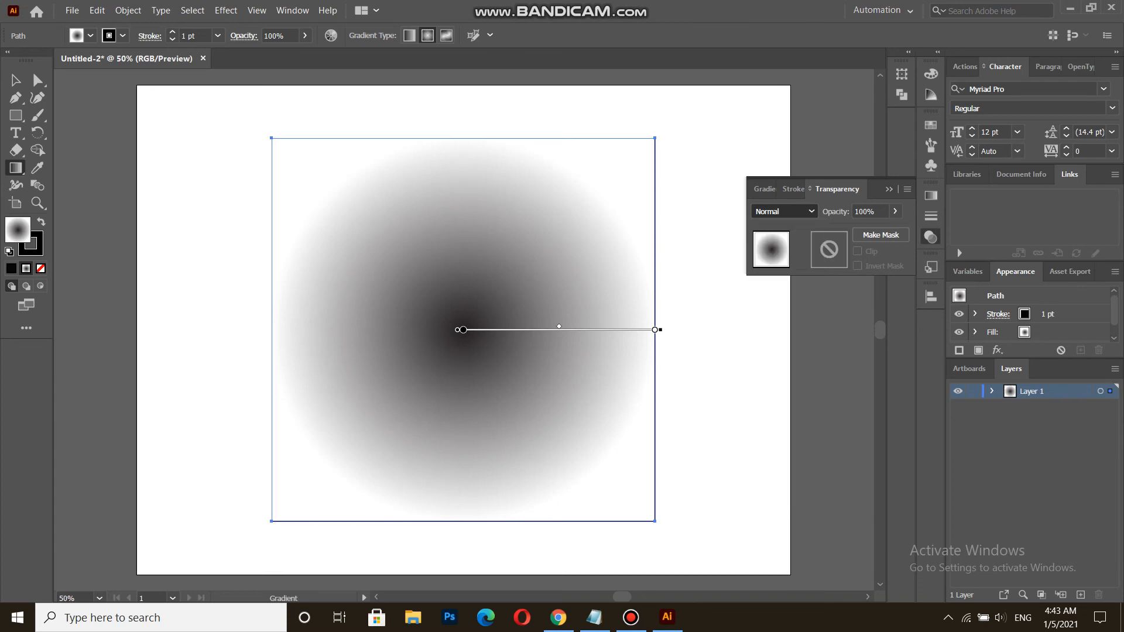